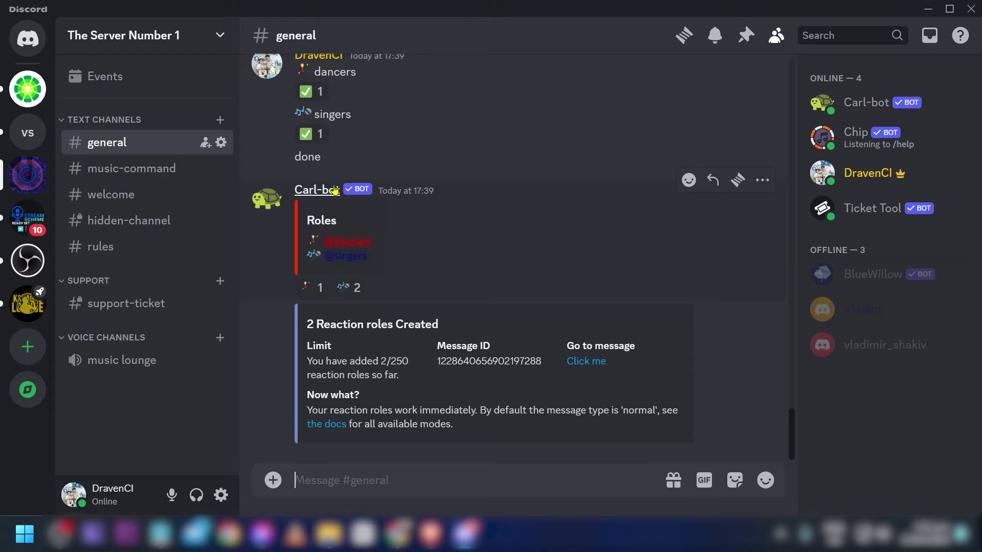
Step: Add a new text channel called 'verify' under TEXT CHANNELS
left_click(220, 119)
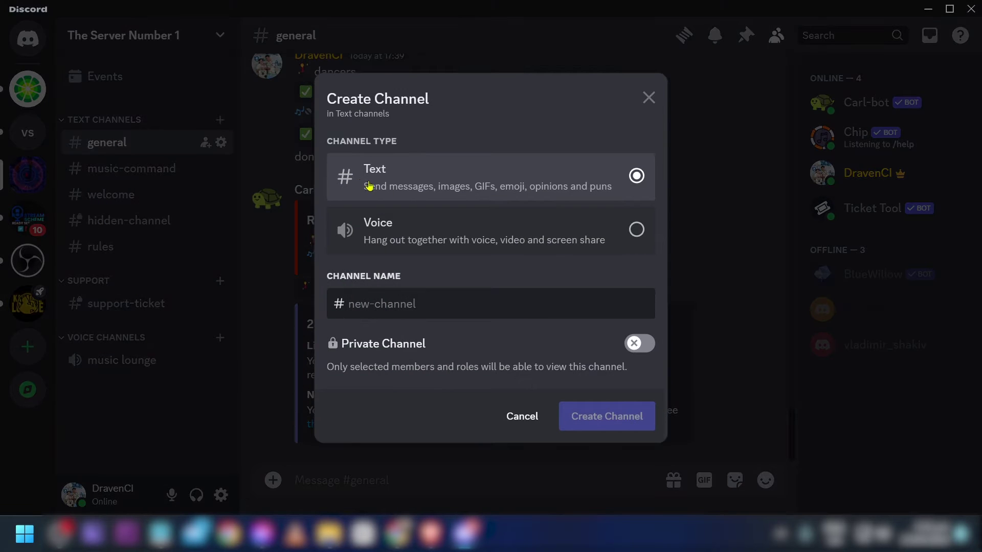
type("verify")
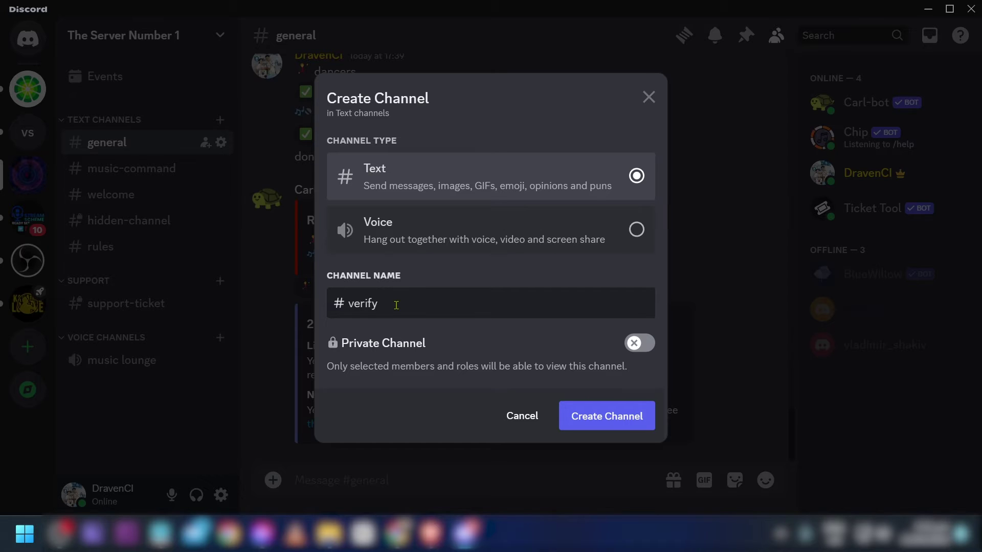
key("ctrl+a")
left_click(593, 420)
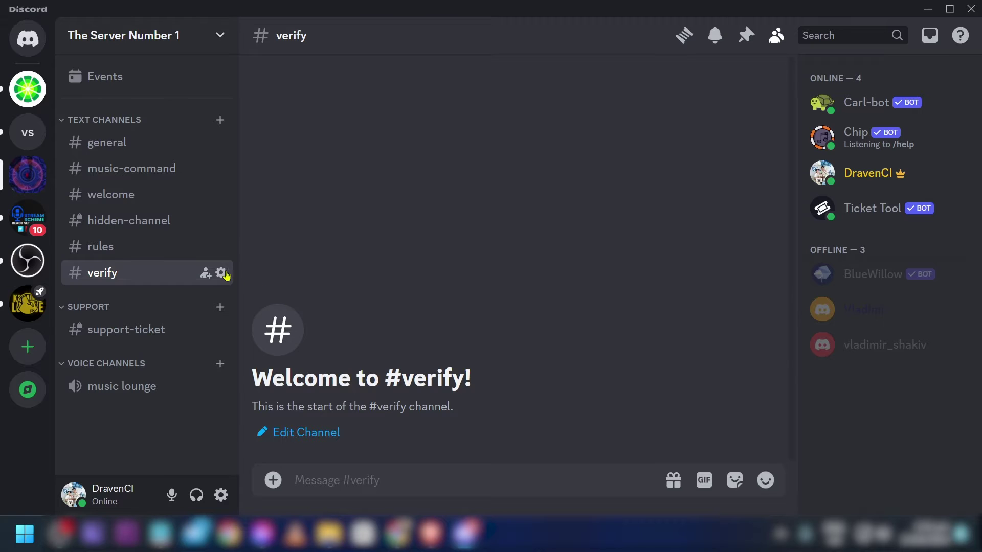
left_click(222, 274)
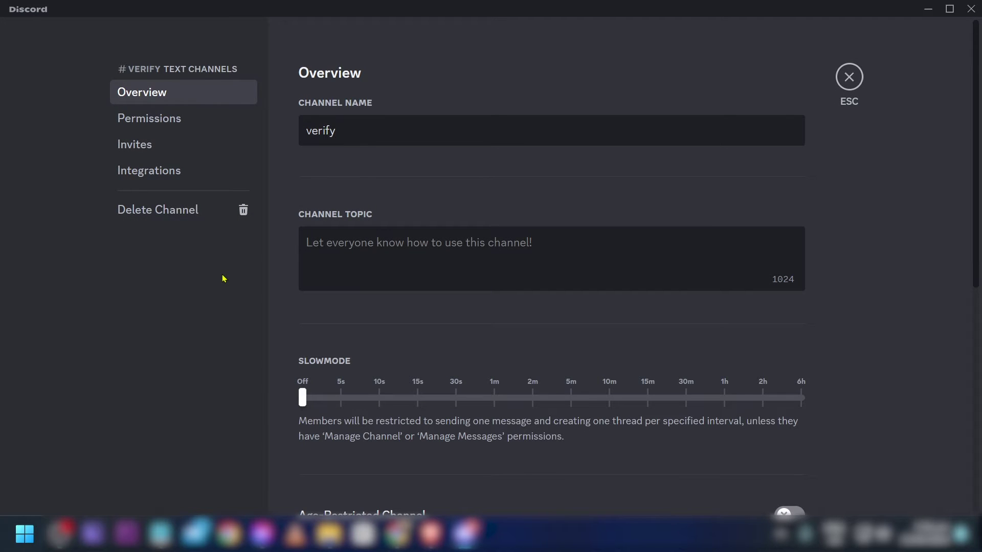
left_click(174, 126)
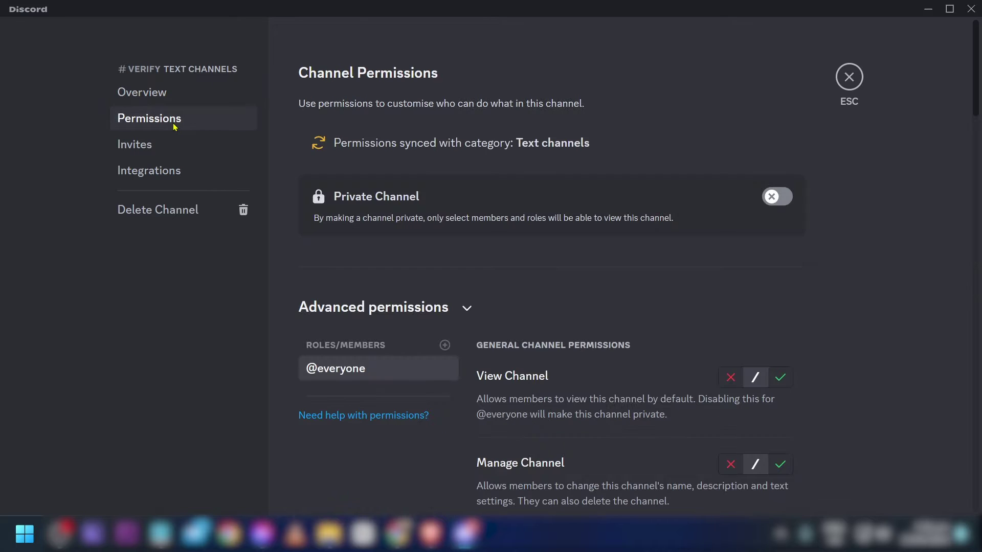
scroll(451, 347, "down", 3)
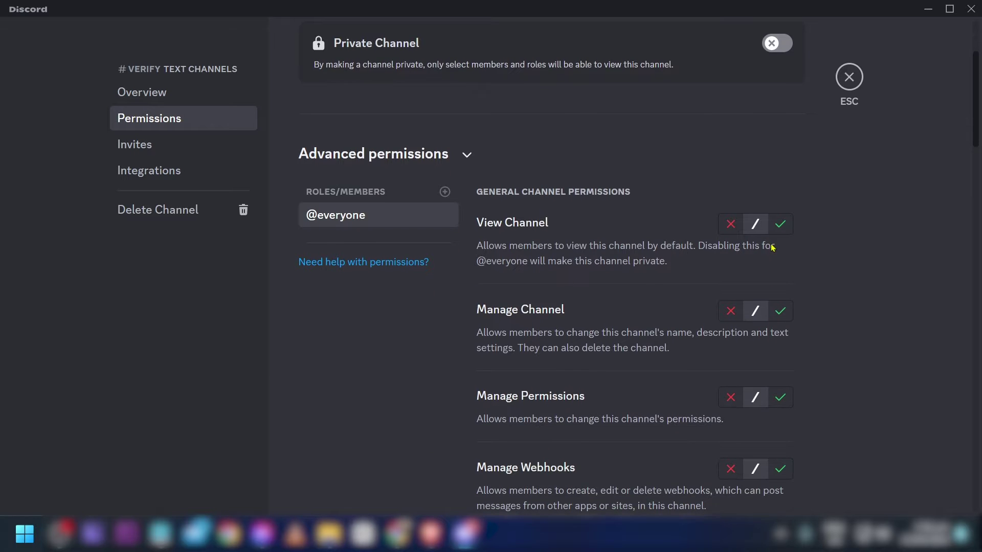
left_click(781, 224)
scroll(629, 259, "down", 10)
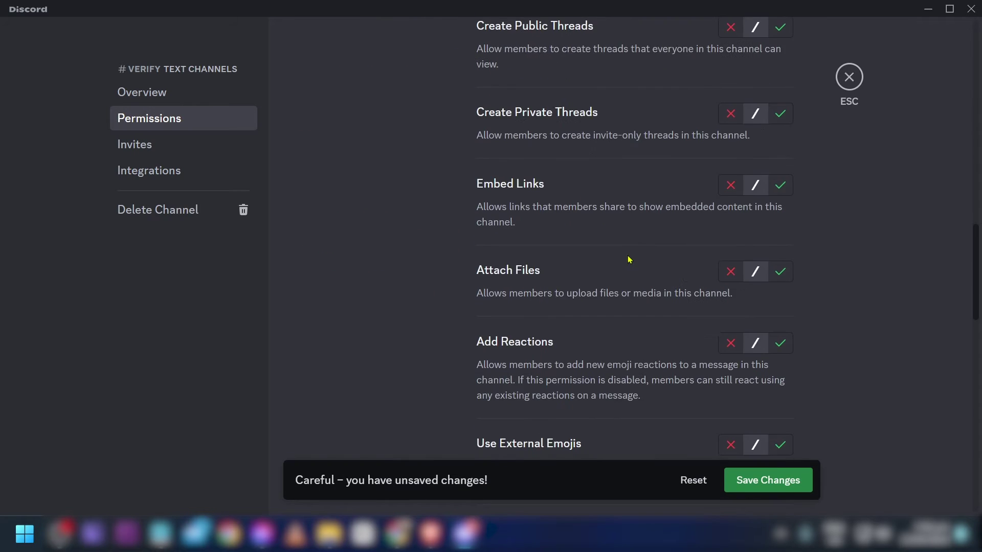
scroll(629, 260, "down", 15)
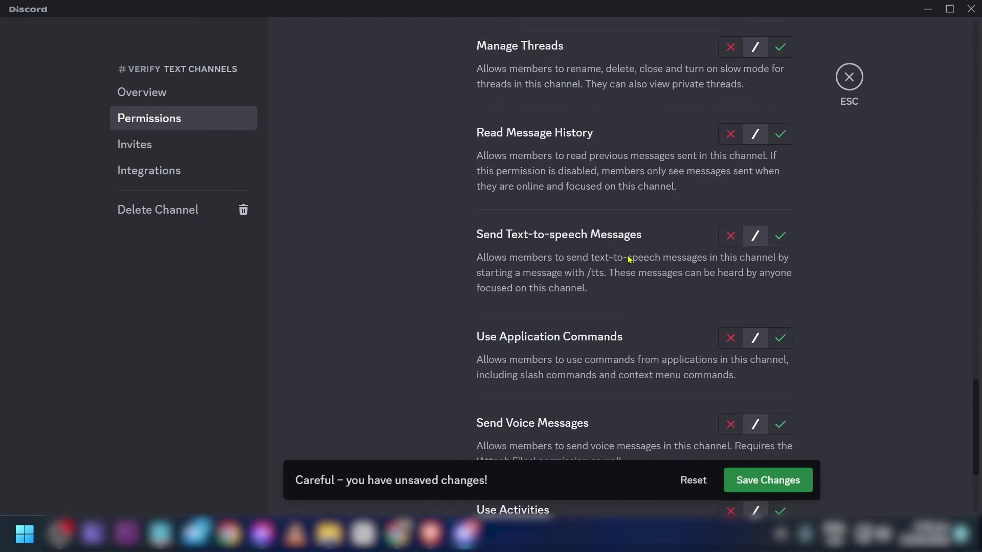
scroll(629, 259, "up", 1)
left_click(779, 204)
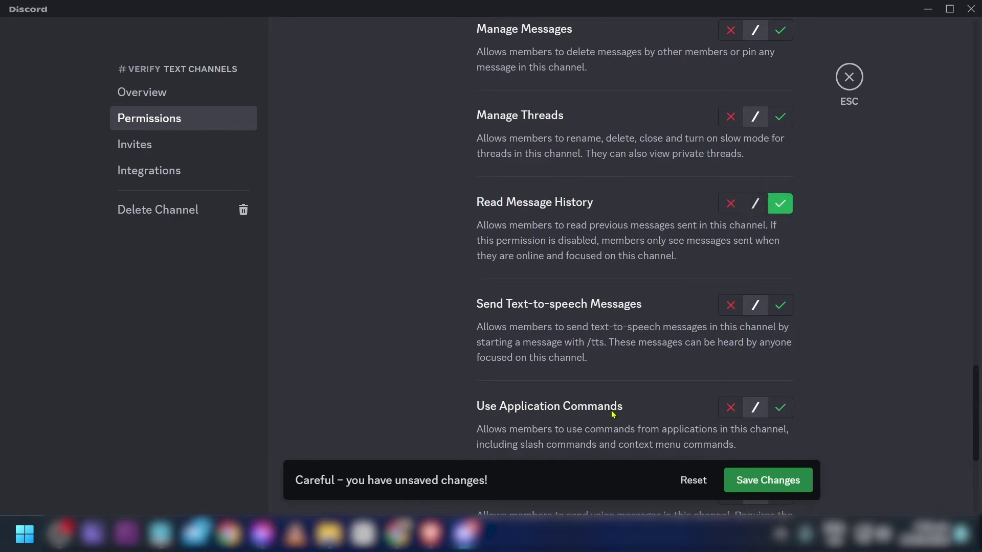
left_click(756, 479)
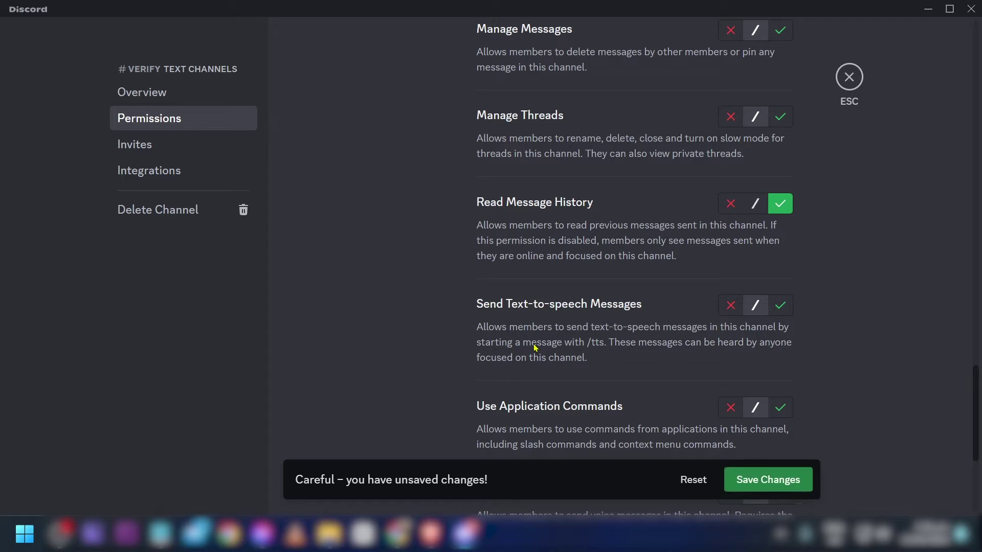
left_click(851, 79)
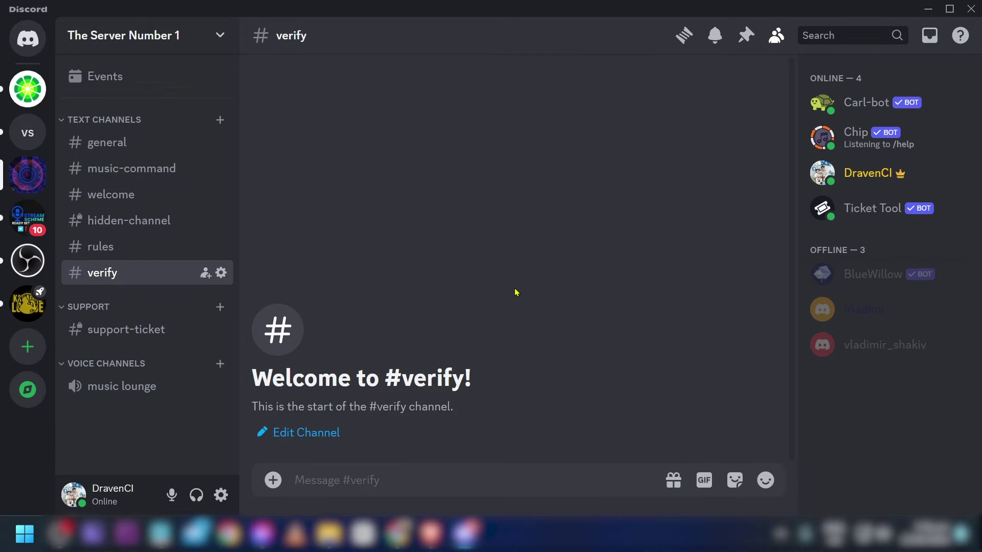
Step: Create a new role in the server's Roles settings
left_click(188, 50)
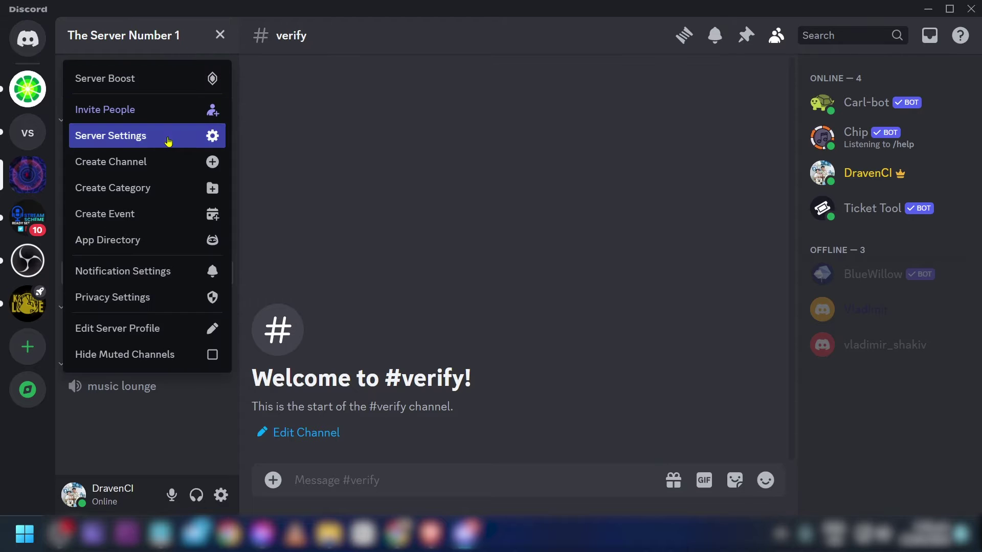
left_click(170, 136)
left_click(131, 126)
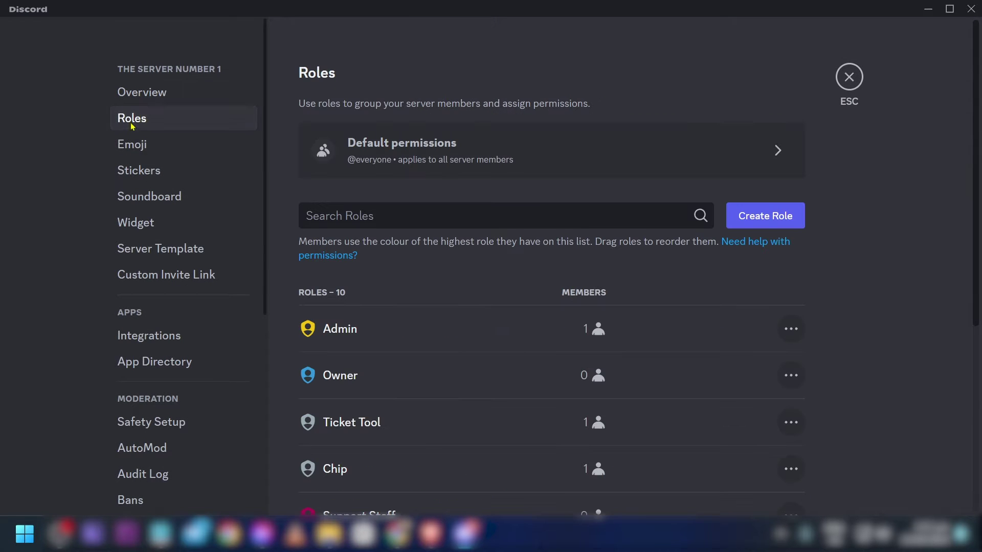
left_click(764, 217)
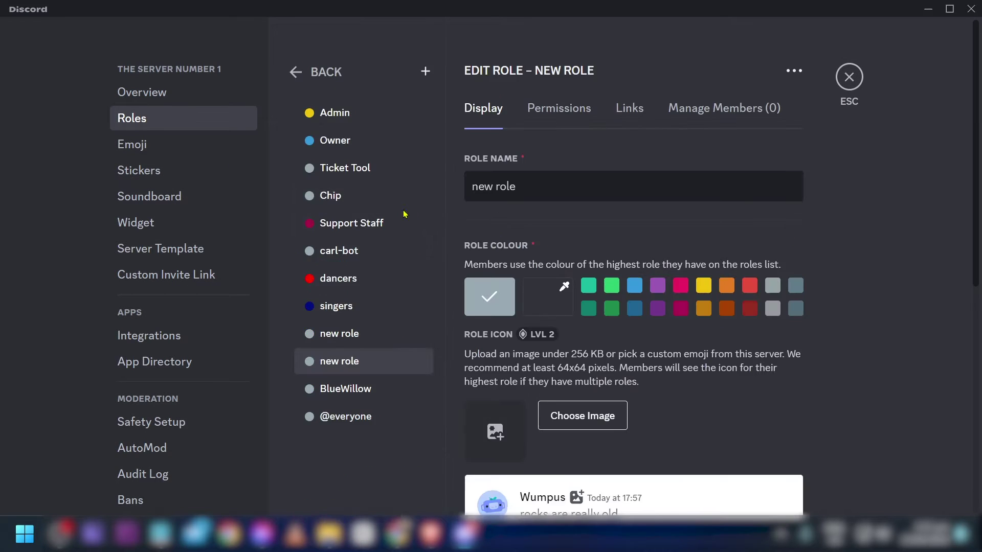
Step: Name the new role 'verified' and save it
key("ctrl+shift+Left")
key("ctrl+shift+Left")
type("Ver")
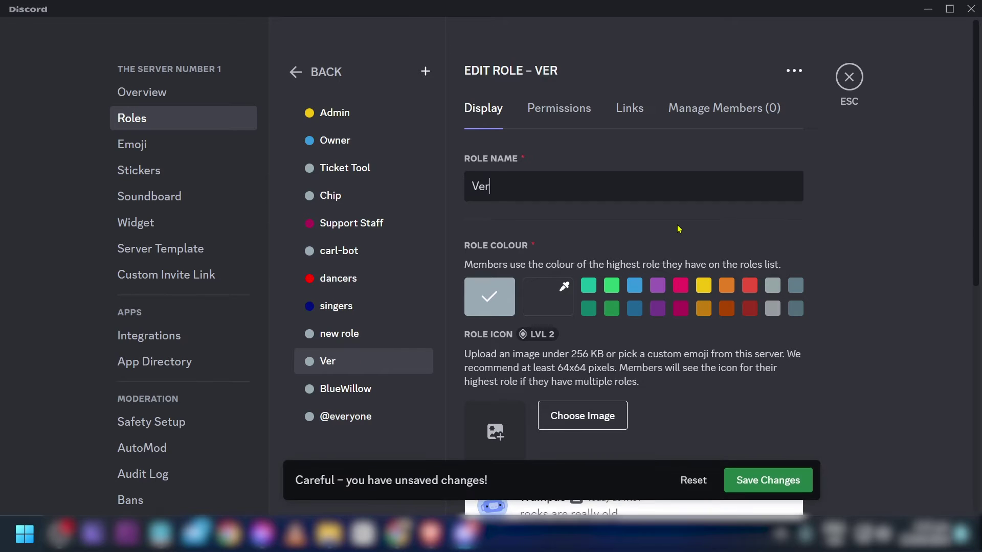
key("BackSpace")
key("BackSpace")
key("BackSpace")
type("verofo")
key("BackSpace")
key("BackSpace")
key("BackSpace")
type("ify")
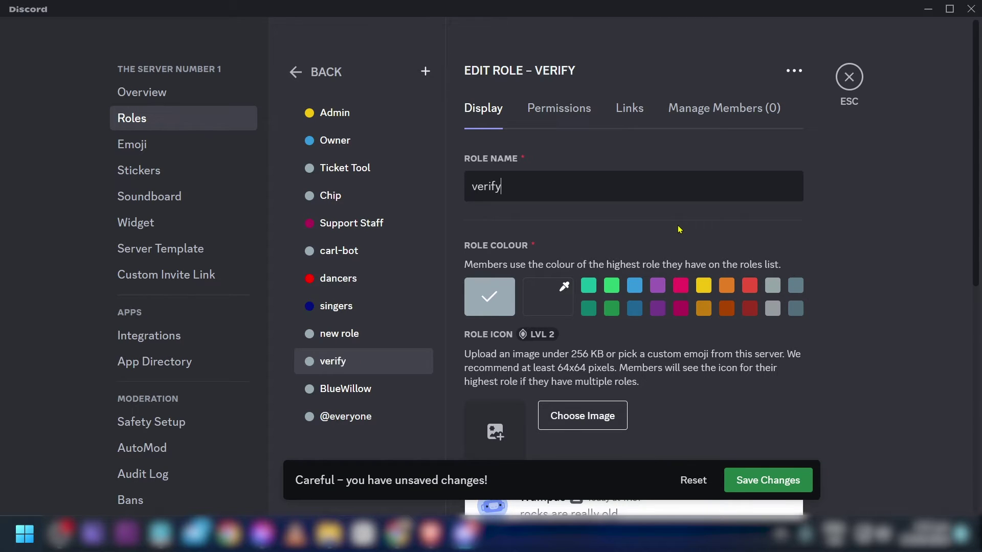
key("ctrl+a")
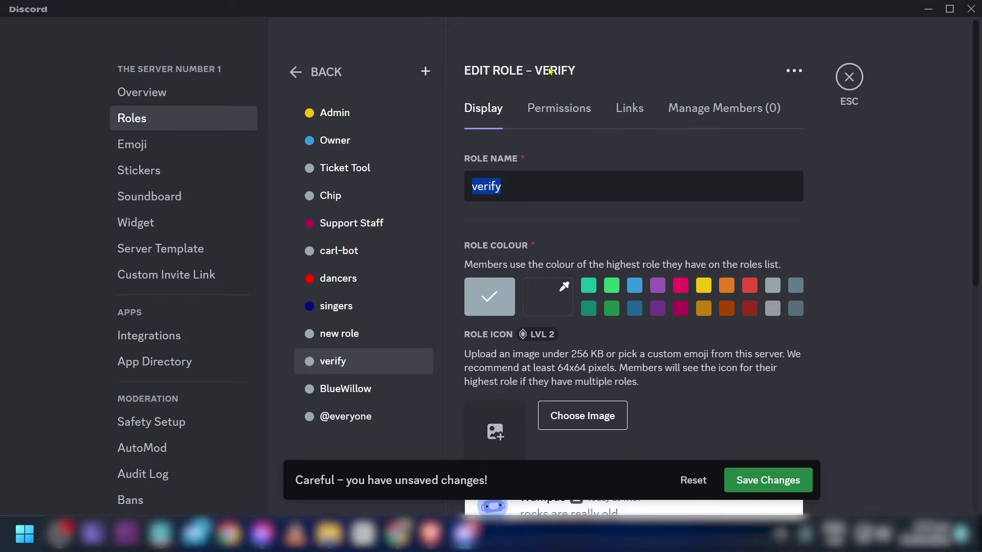
left_click(593, 179)
key("ctrl+a")
left_click(597, 180)
type("ied")
left_click(773, 484)
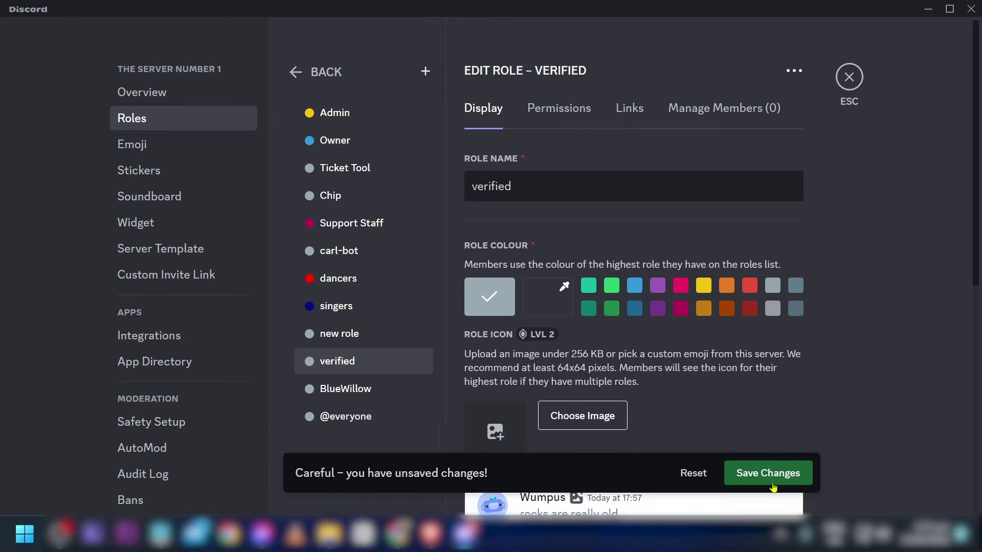
left_click(849, 77)
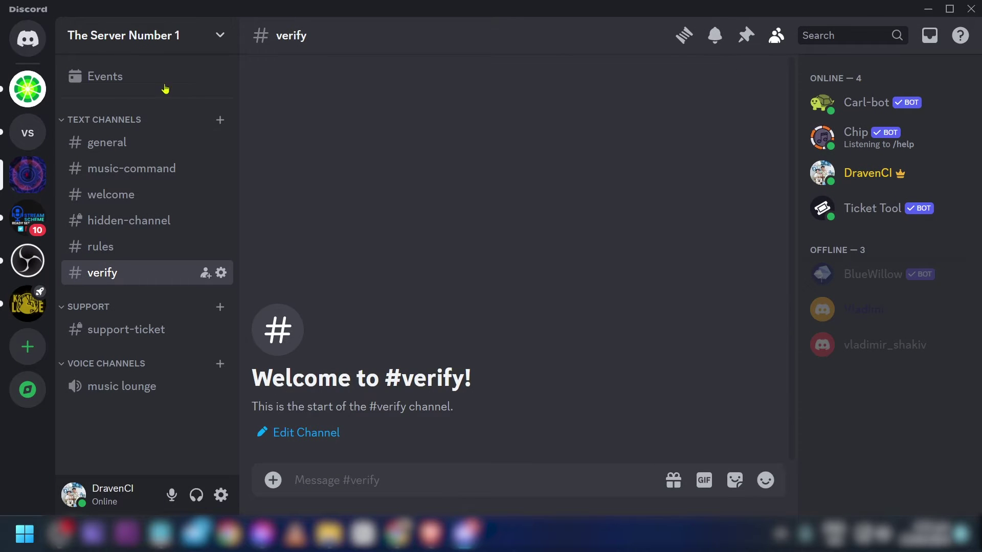
Step: Enable View Channels and Send Messages for the verified role and save
left_click(221, 36)
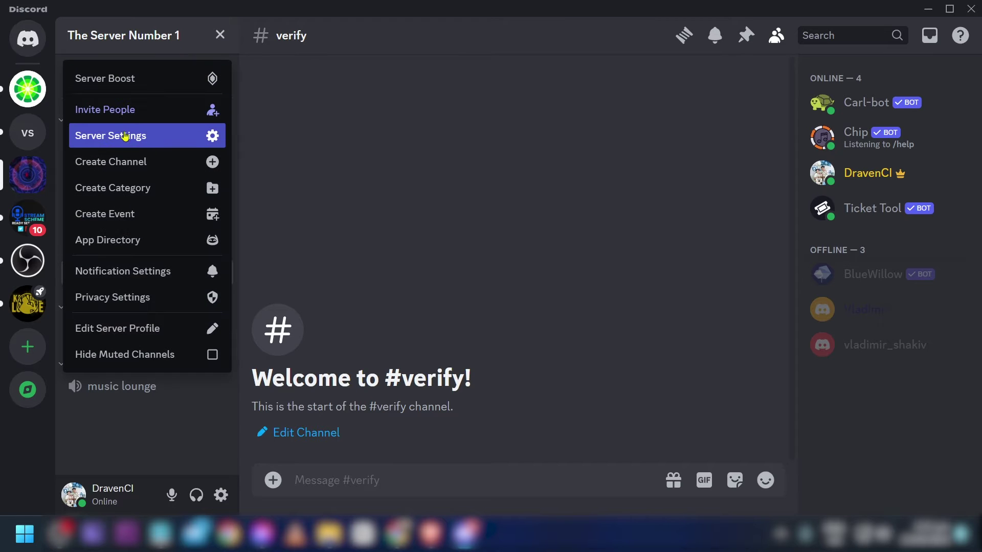
left_click(125, 137)
left_click(214, 122)
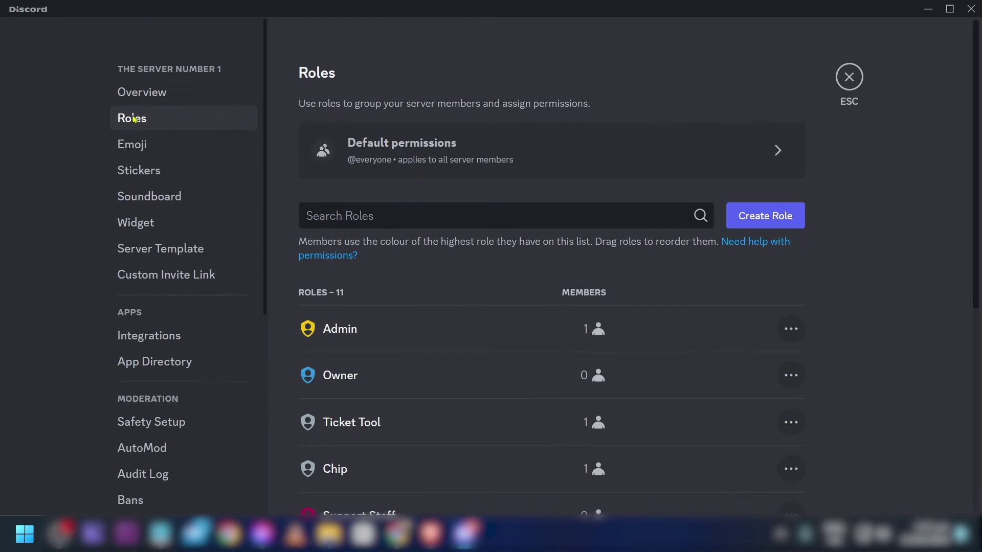
scroll(352, 317, "down", 6)
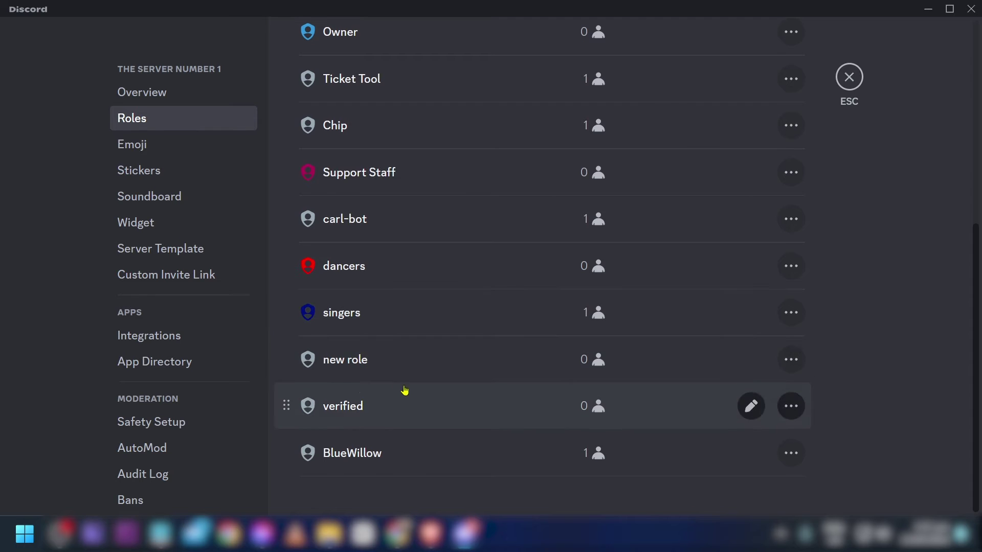
left_click(379, 422)
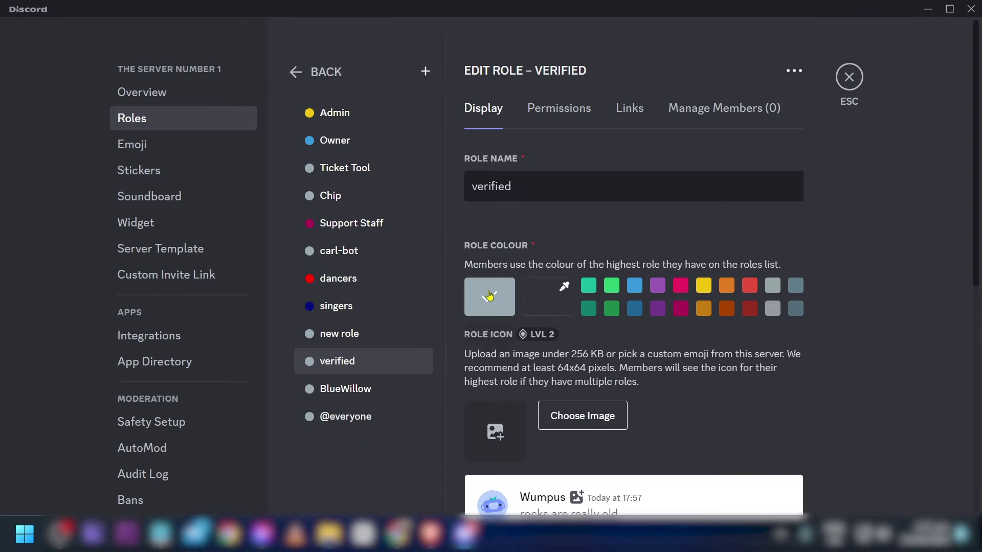
left_click(559, 108)
left_click(787, 227)
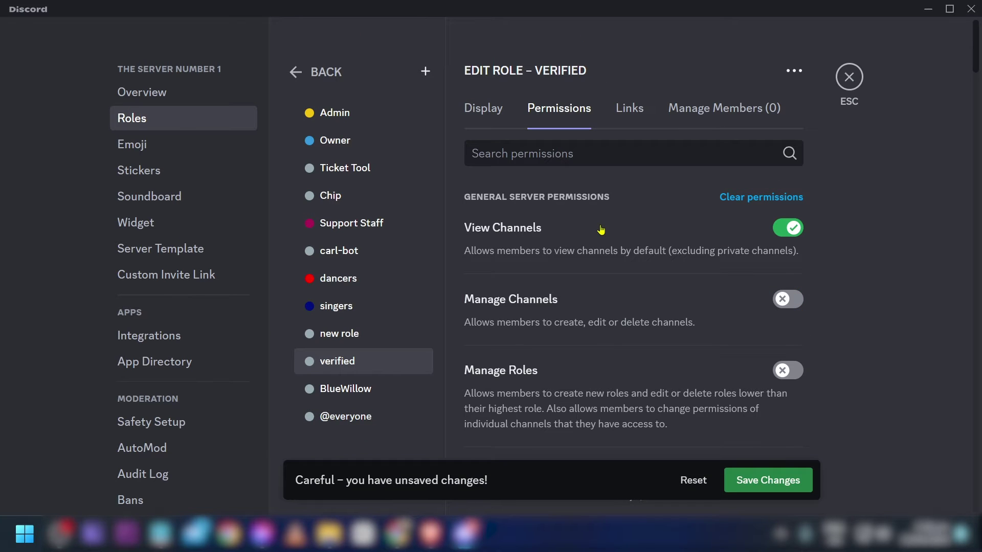
scroll(601, 229, "down", 15)
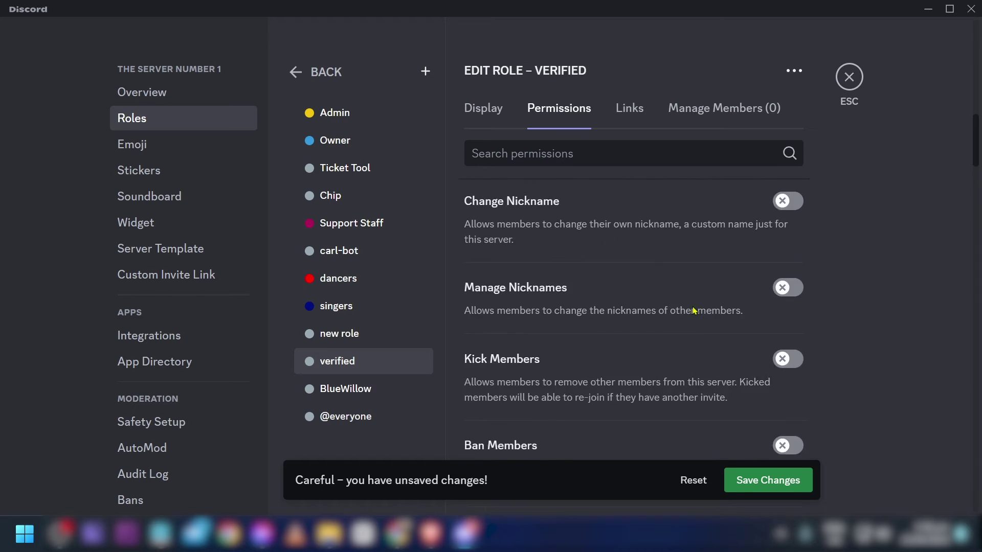
scroll(693, 310, "down", 5)
left_click(798, 317)
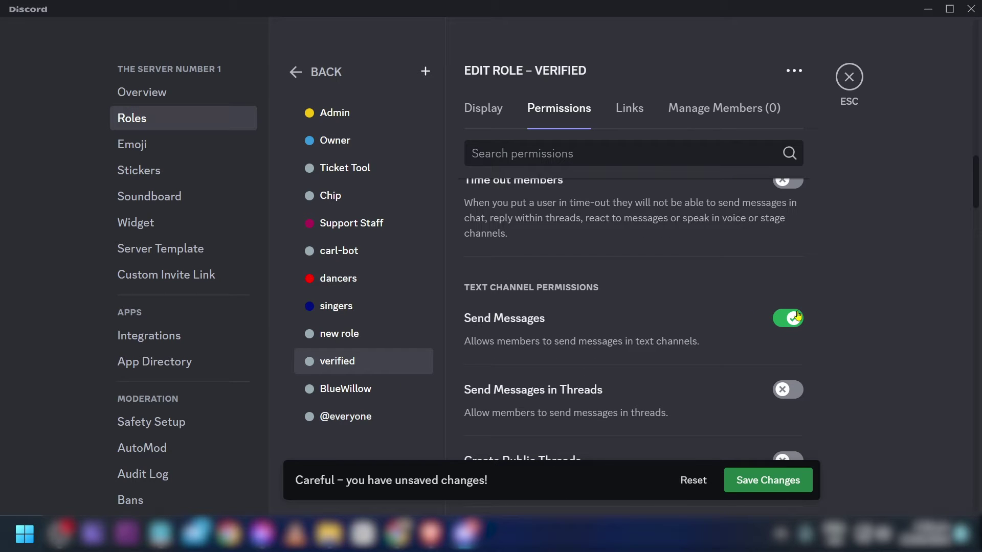
left_click(767, 481)
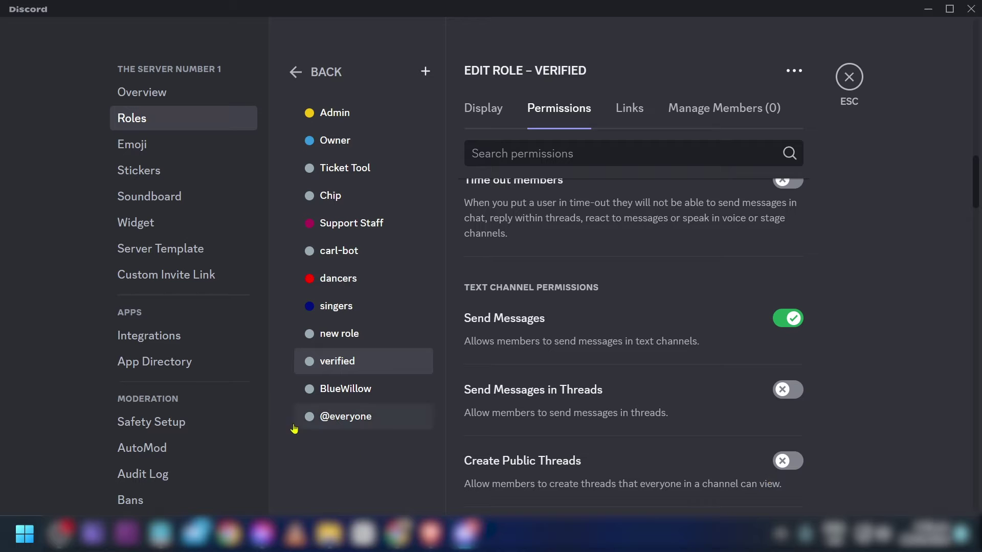
left_click(365, 427)
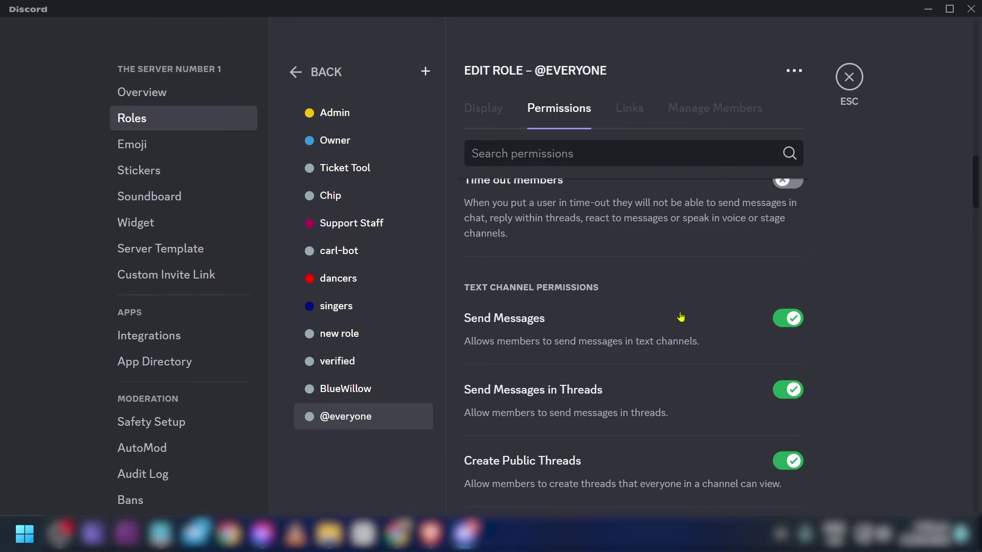
scroll(762, 317, "up", 15)
scroll(765, 306, "up", 3)
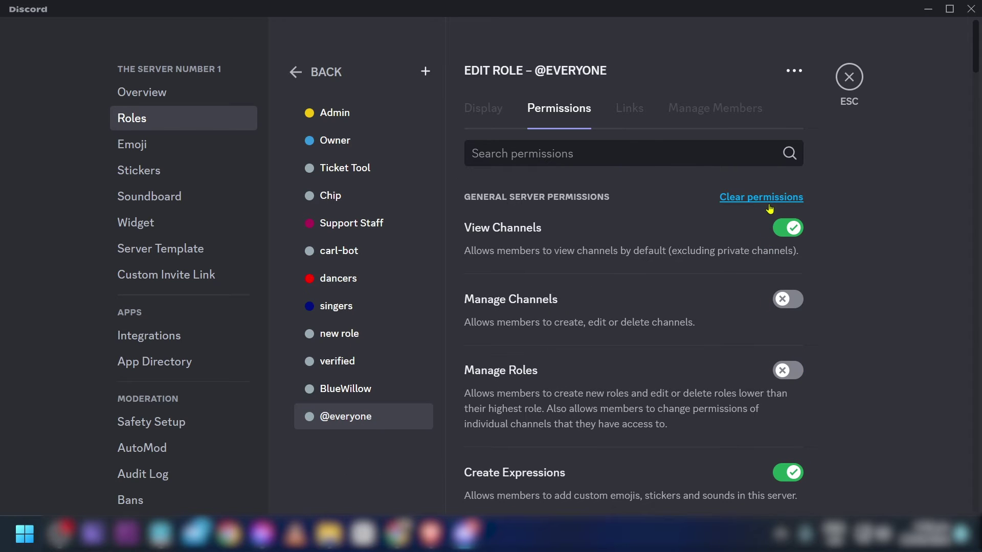
left_click(787, 227)
left_click(758, 476)
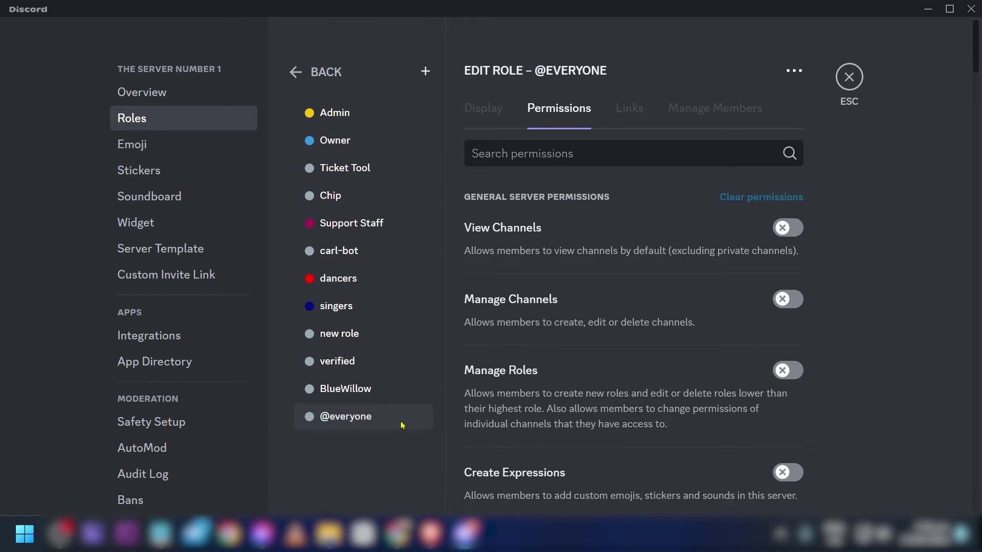
Step: Recheck the verified role, leave server settings, and switch to the Carl-bot Dashboard
scroll(571, 340, "down", 10)
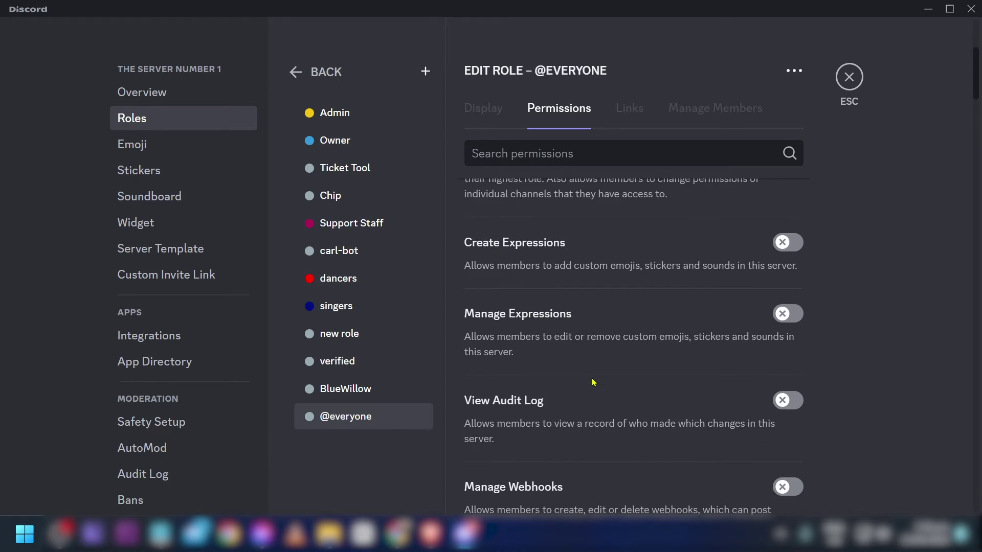
scroll(593, 383, "down", 15)
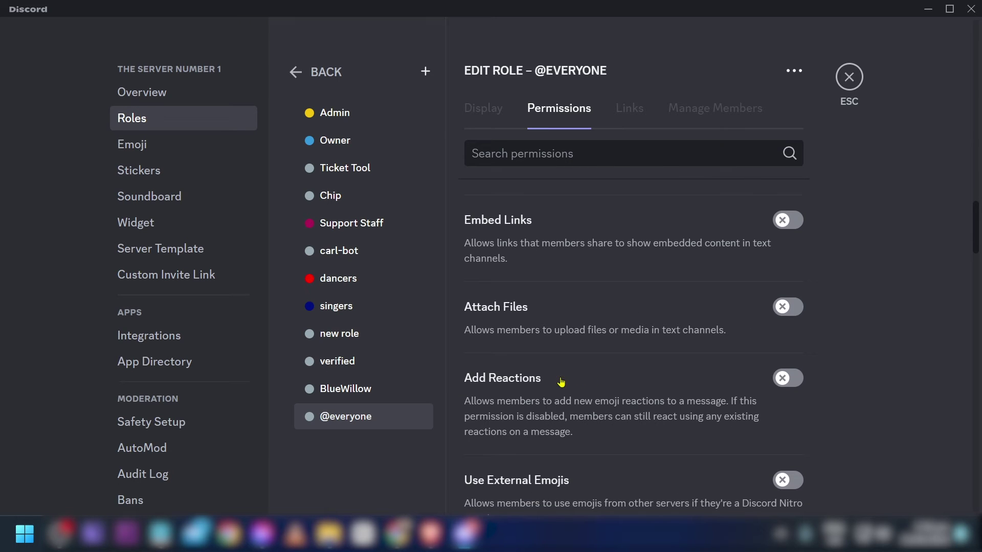
left_click(327, 366)
scroll(640, 385, "up", 20)
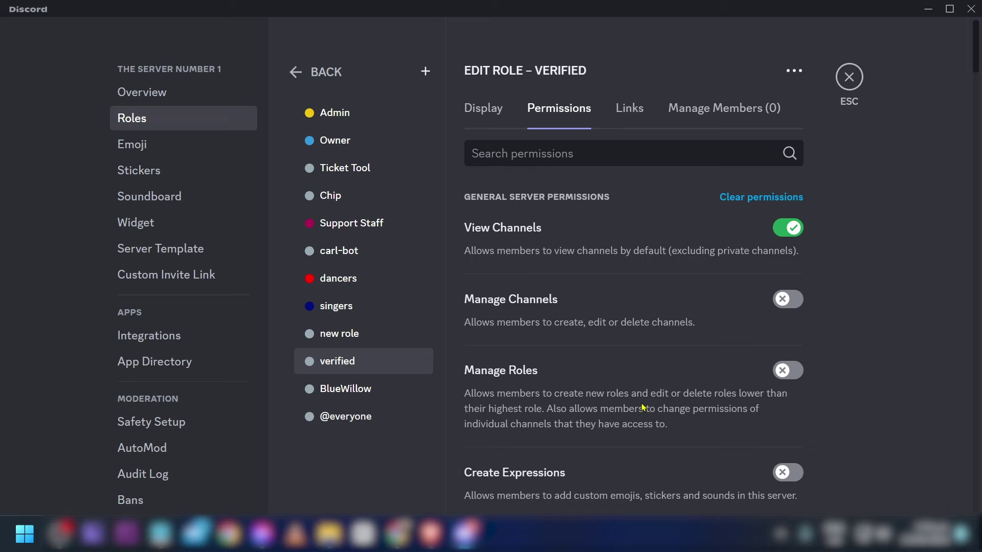
left_click(848, 78)
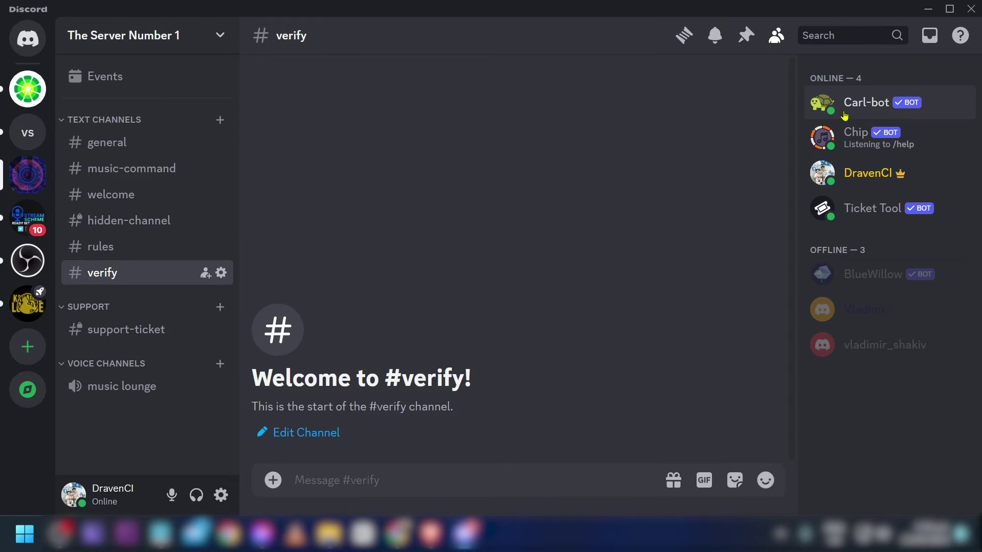
left_click(398, 535)
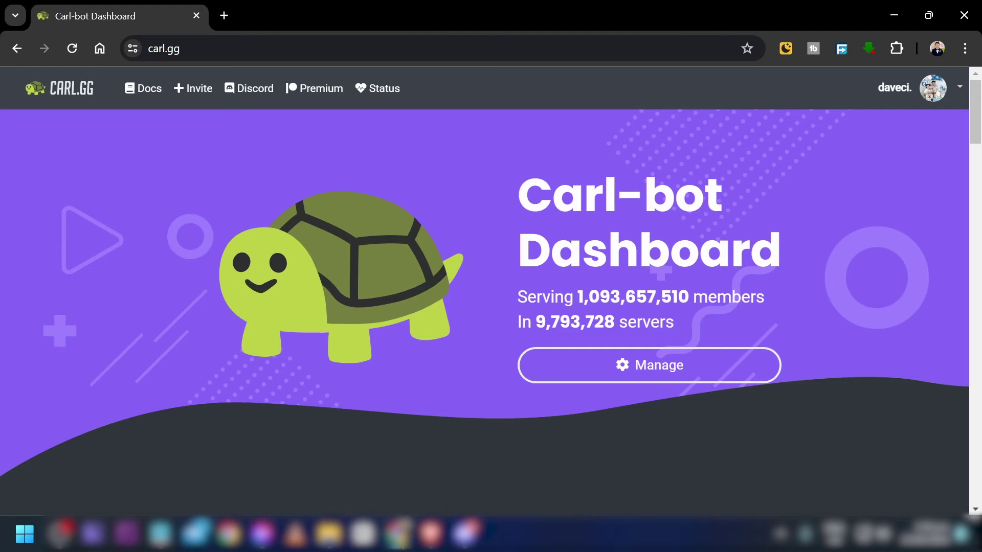
Step: Choose The Server Number 1 to manage and go to its Reaction roles page under Utility
left_click(153, 50)
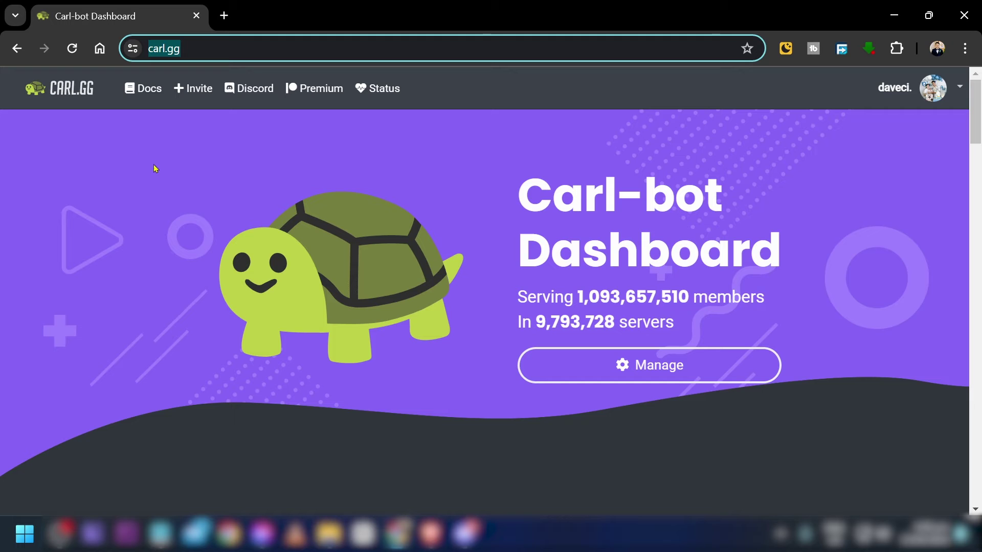
left_click(170, 183)
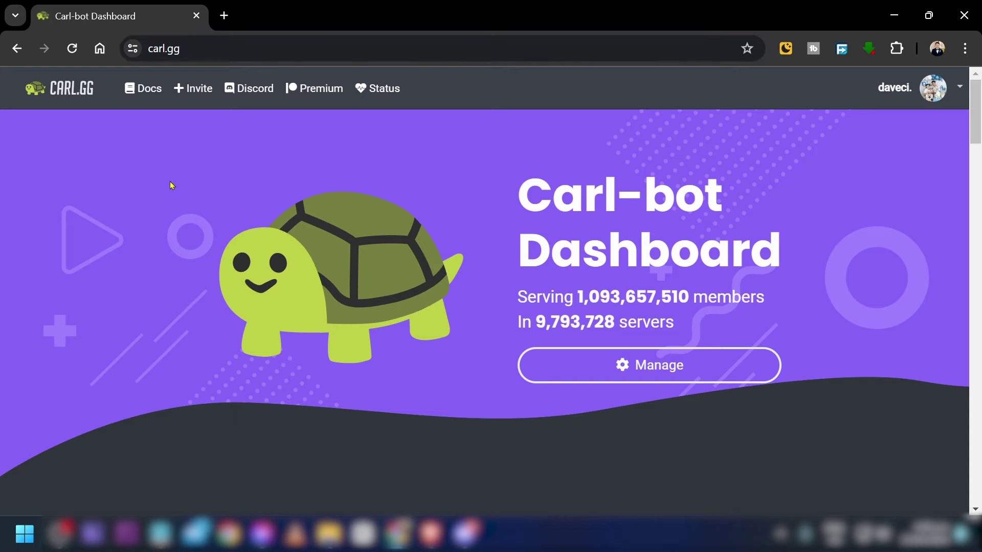
left_click(611, 373)
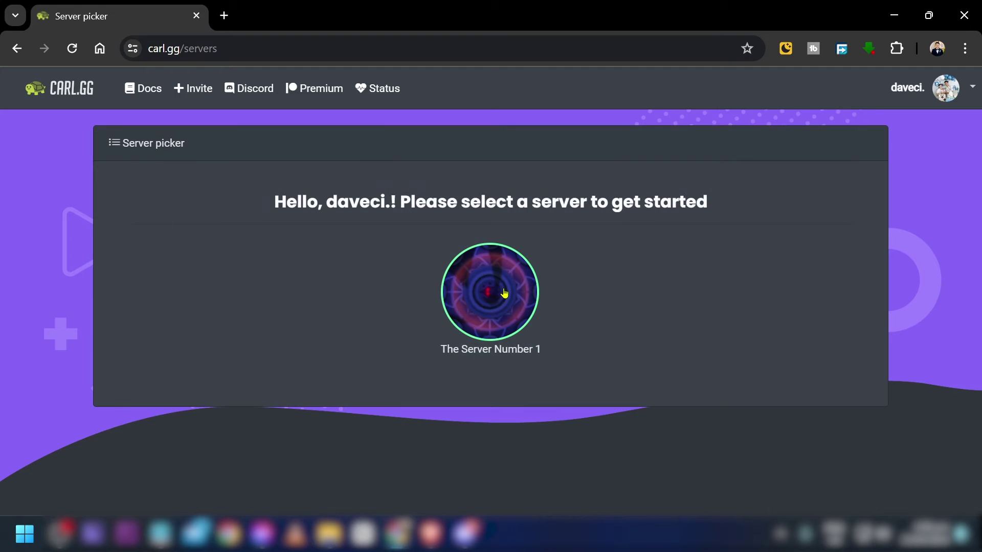
left_click(504, 291)
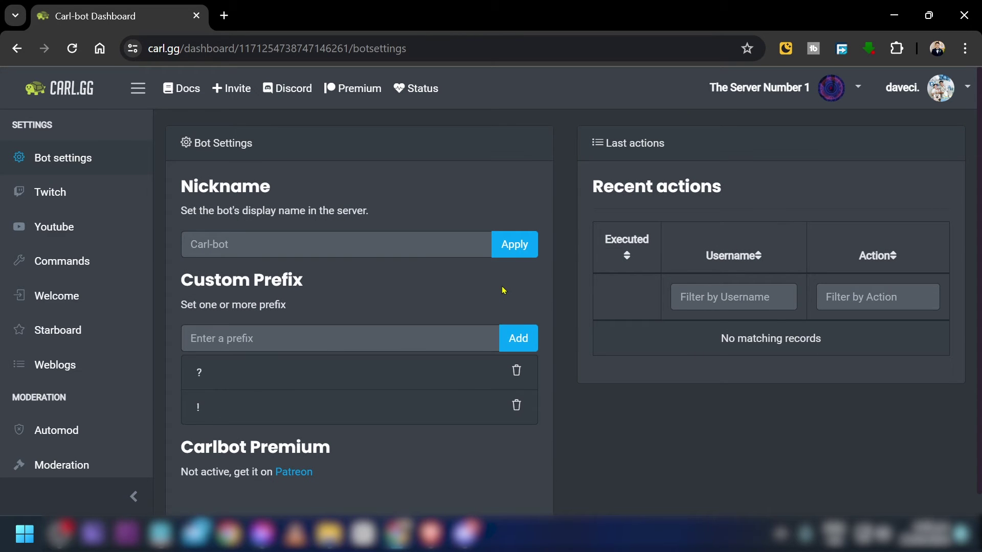
scroll(57, 383, "down", 7)
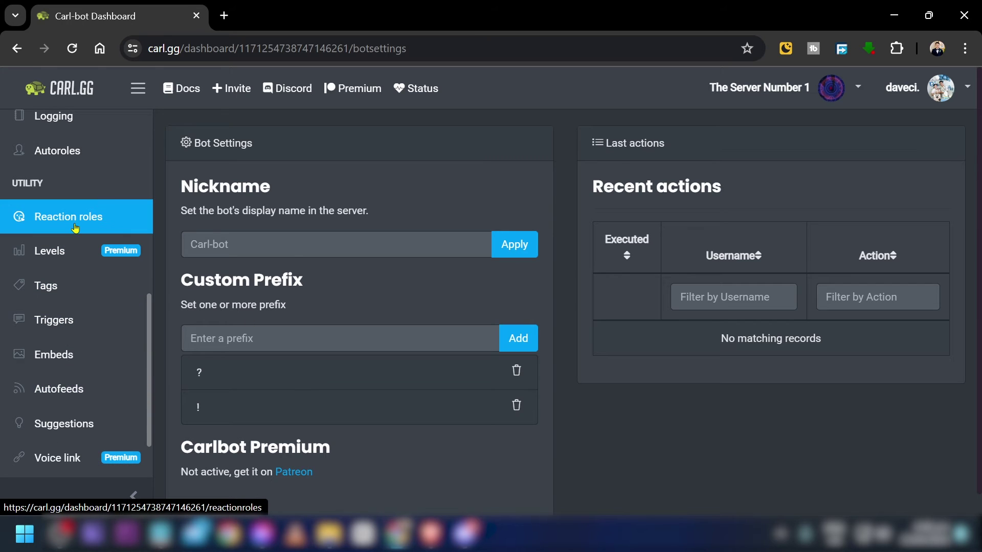
left_click(75, 226)
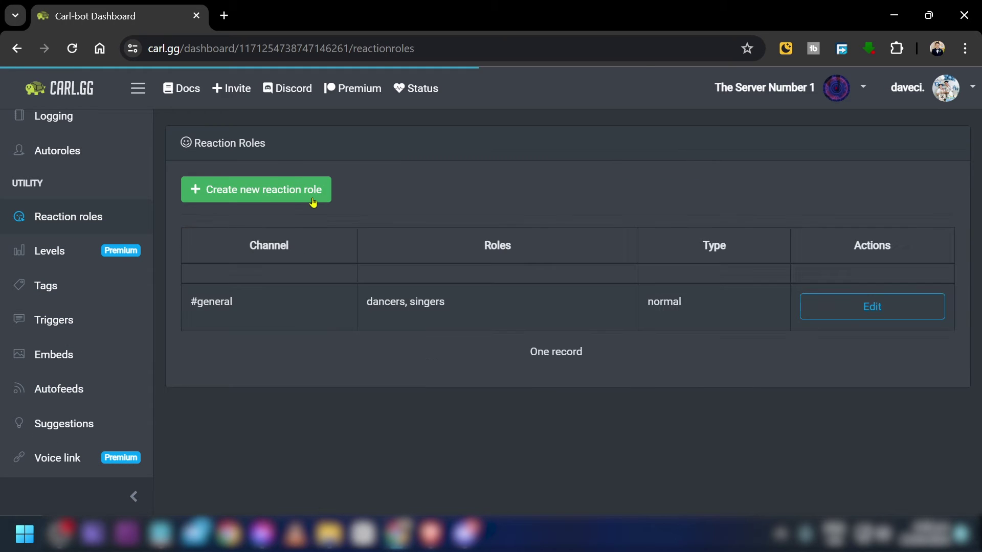
Step: Start a reaction role posting to #verify, with a message to react and read the Do's and Don'ts
left_click(312, 201)
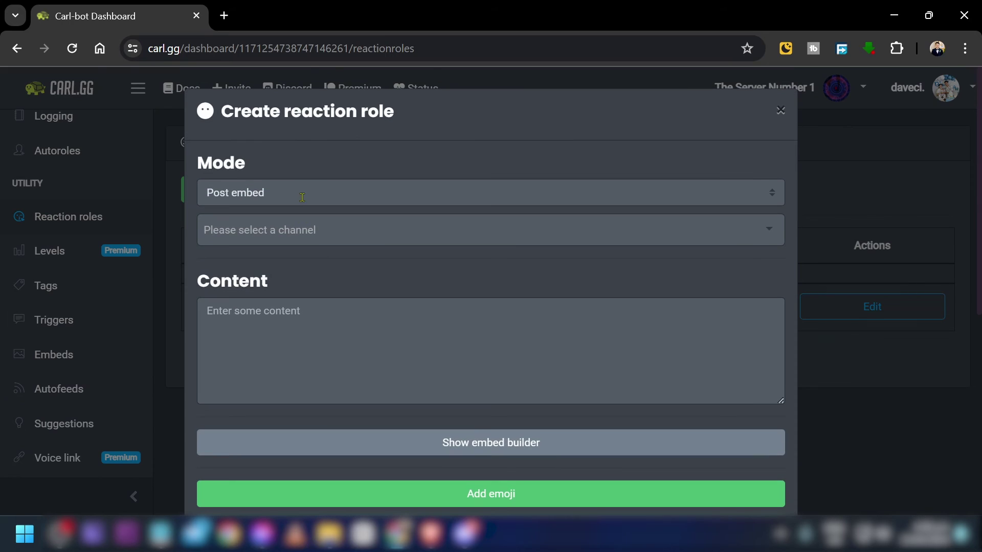
left_click(284, 226)
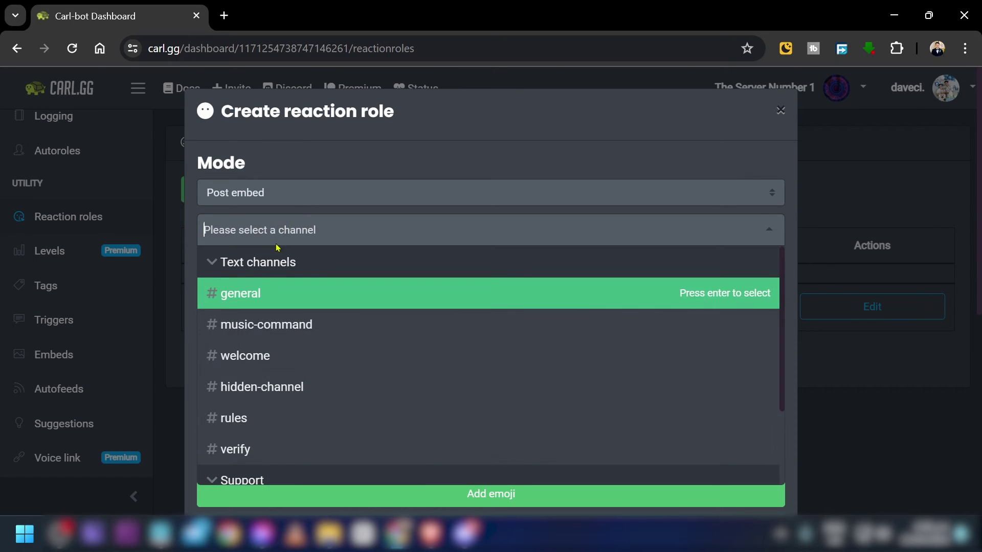
scroll(289, 426, "down", 1)
left_click(260, 384)
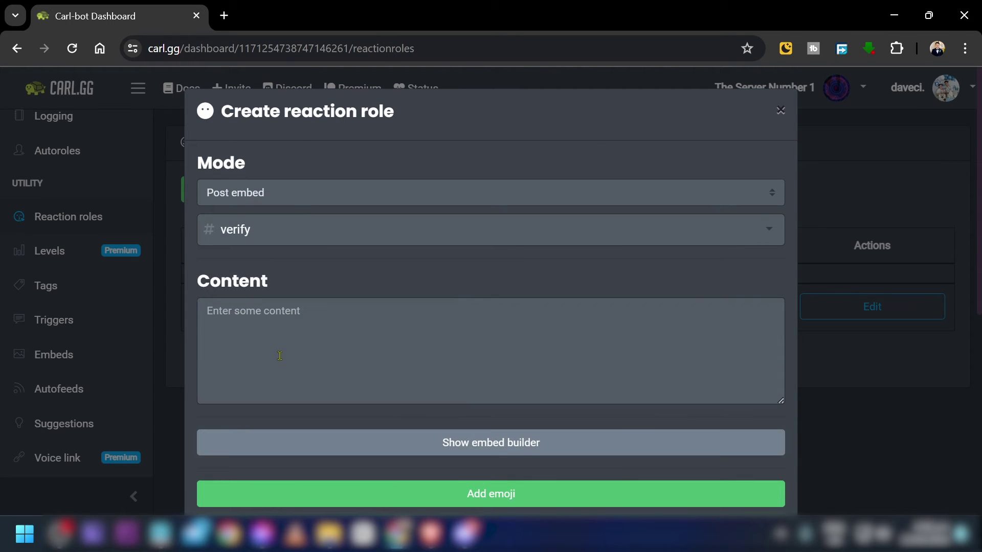
left_click(282, 351)
type("React ")
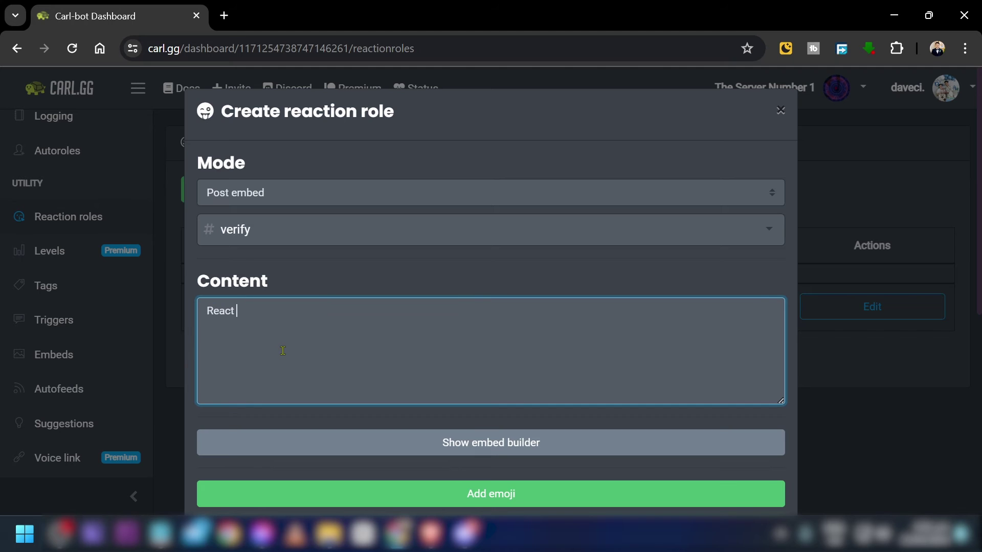
type("to this message to ")
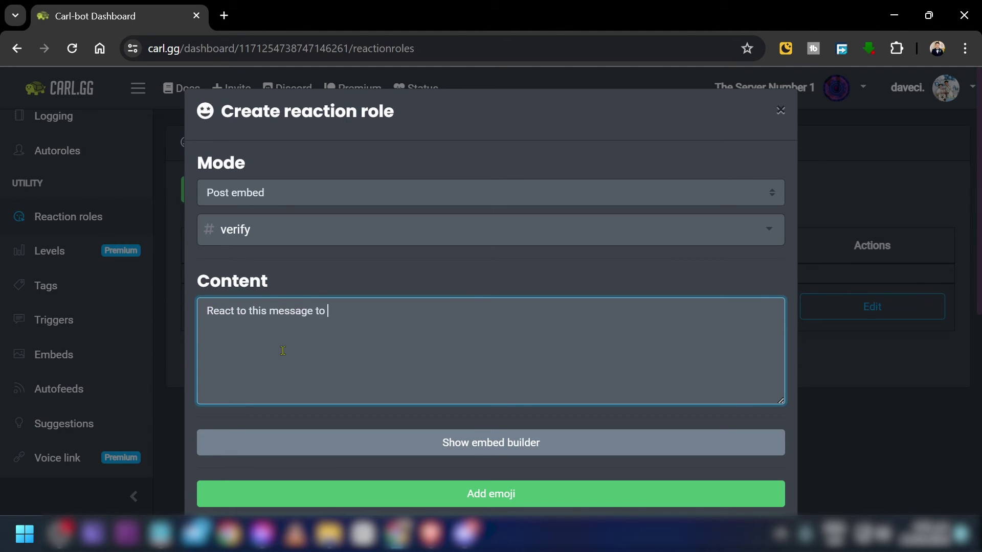
type("verify everything. Make sure to rea")
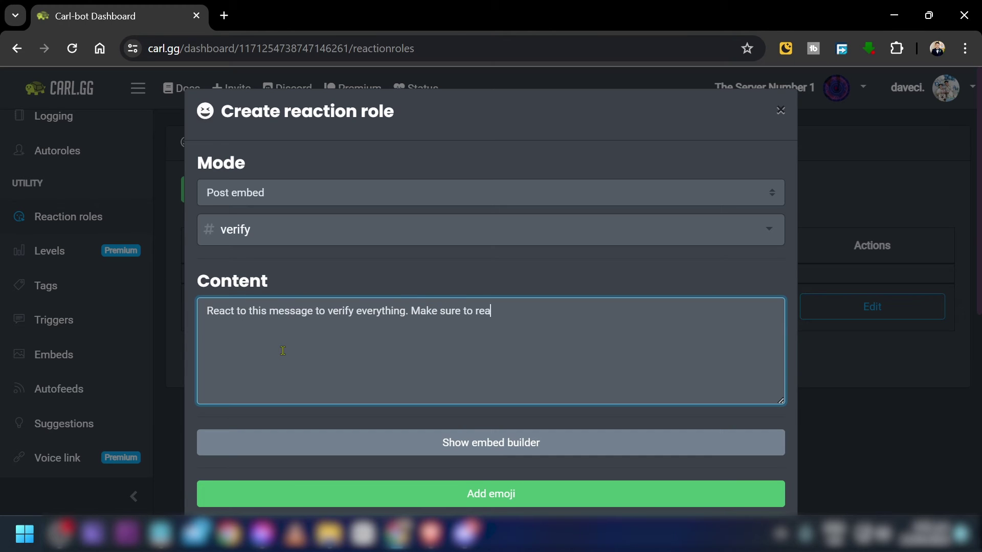
type("d the Do's and Don'ts")
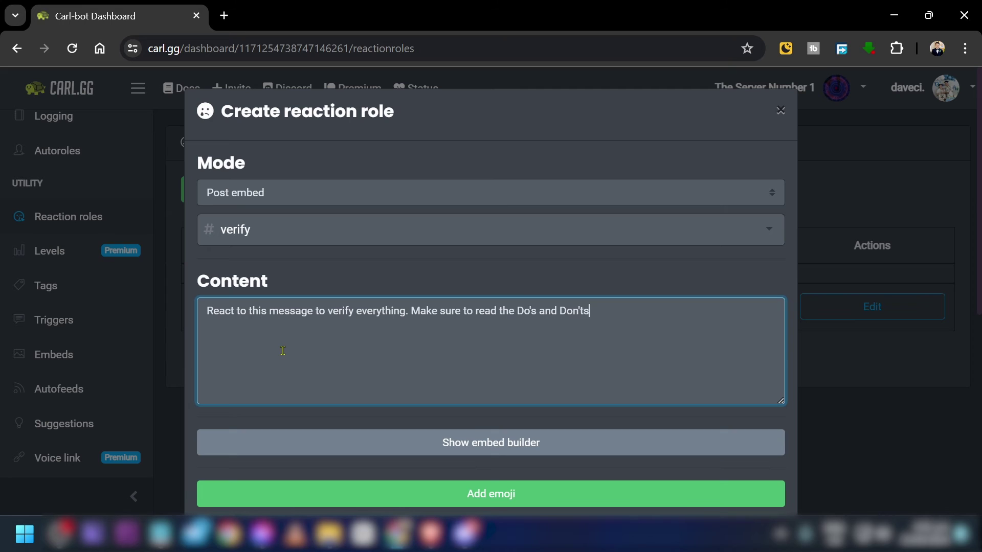
type(" of the channel f")
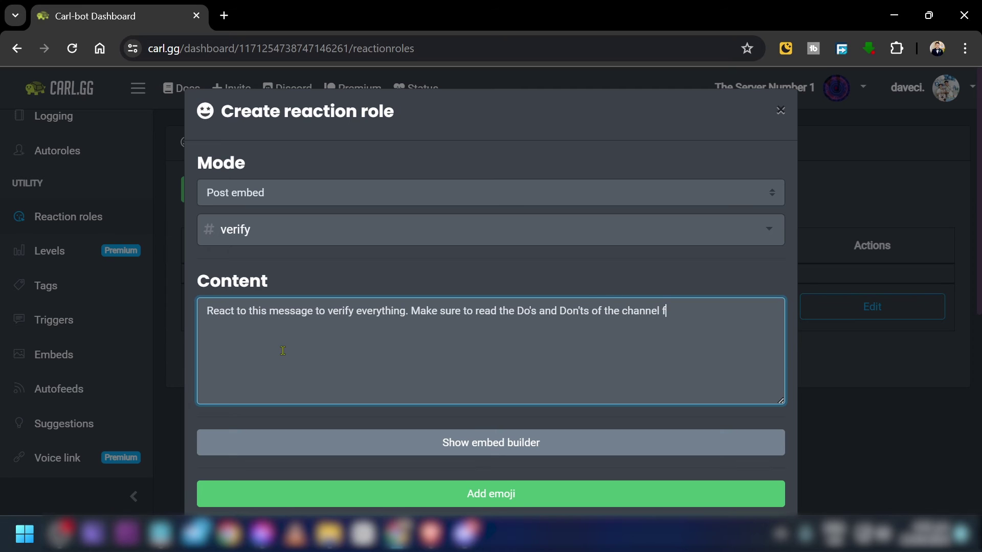
type("efore doing so")
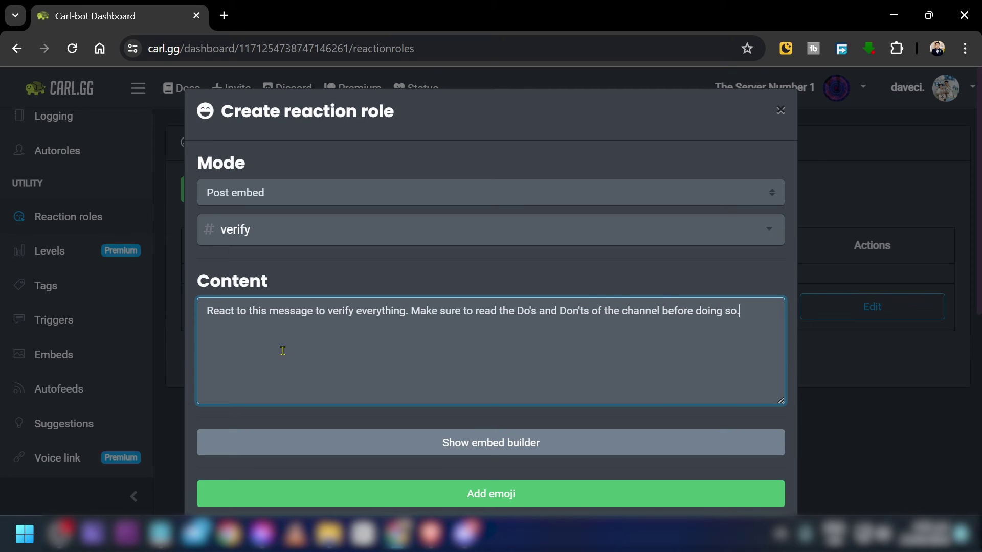
type(".")
Step: Add the green check mark emoji, found by searching 'check'
scroll(533, 357, "down", 3)
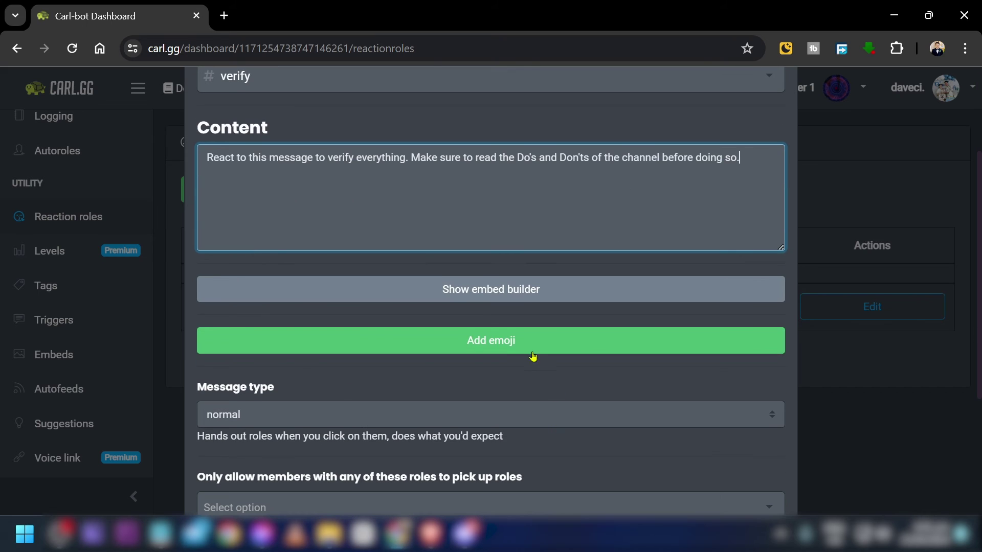
left_click(480, 347)
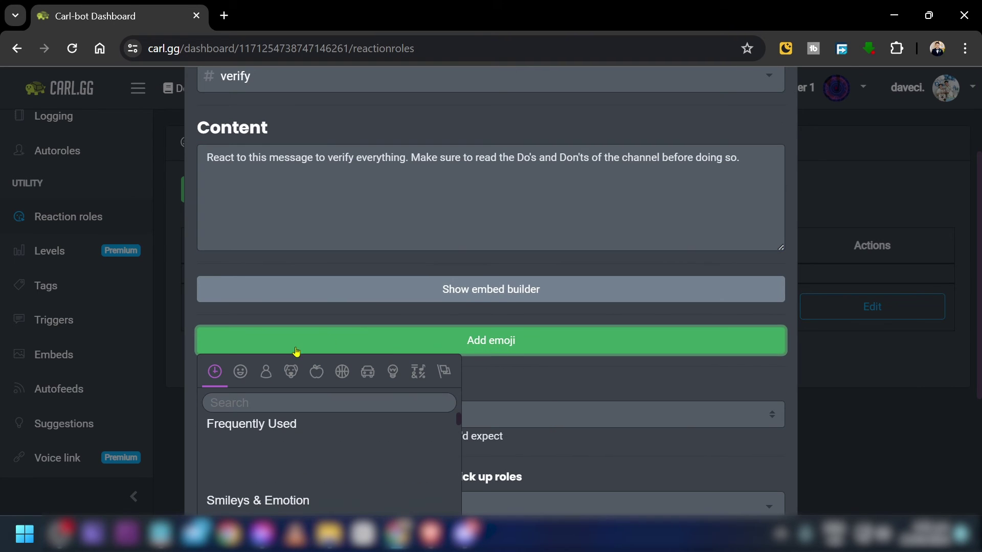
scroll(364, 270, "down", 3)
scroll(327, 358, "down", 2)
scroll(327, 358, "up", 2)
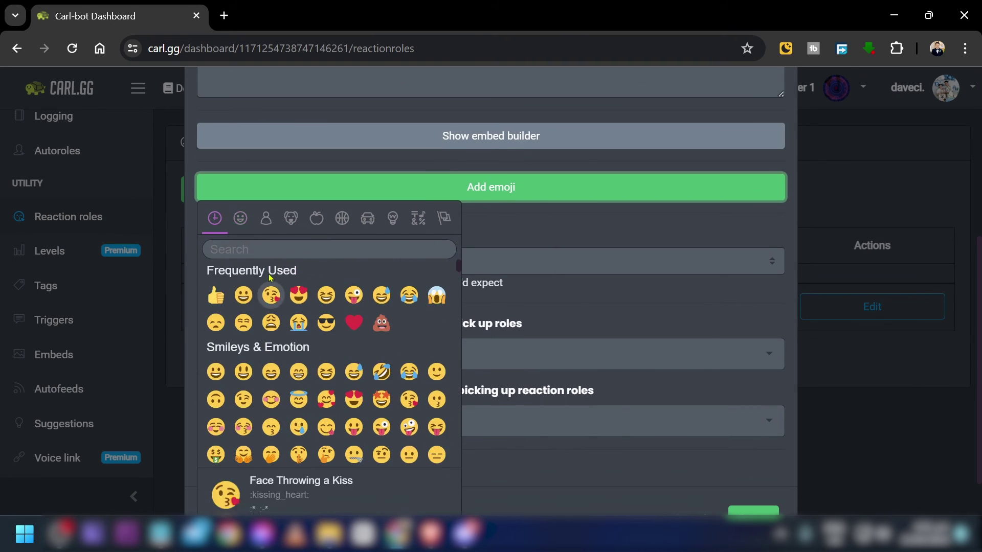
left_click(268, 256)
type("check")
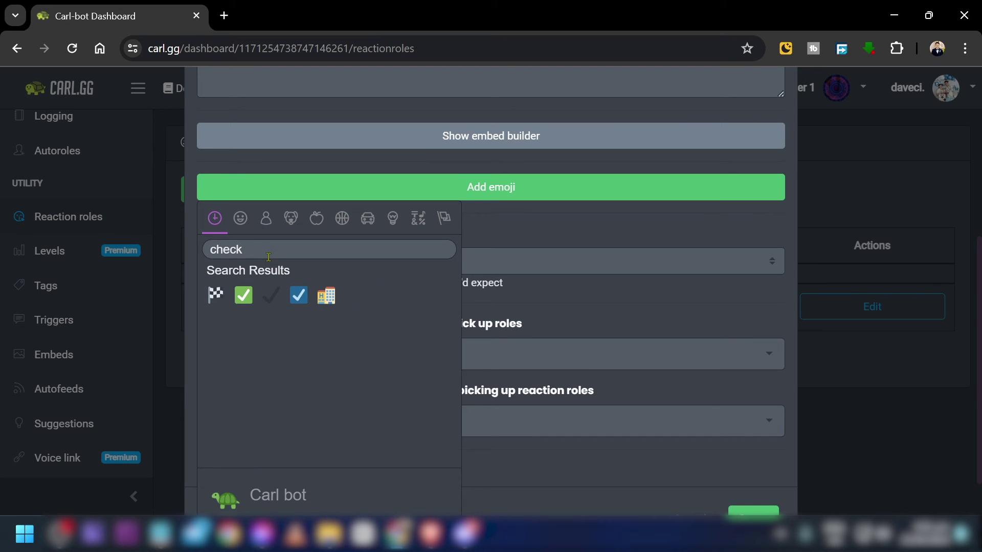
left_click(243, 295)
Step: Link the check emoji to the verified role and create the reaction role
scroll(423, 320, "up", 3)
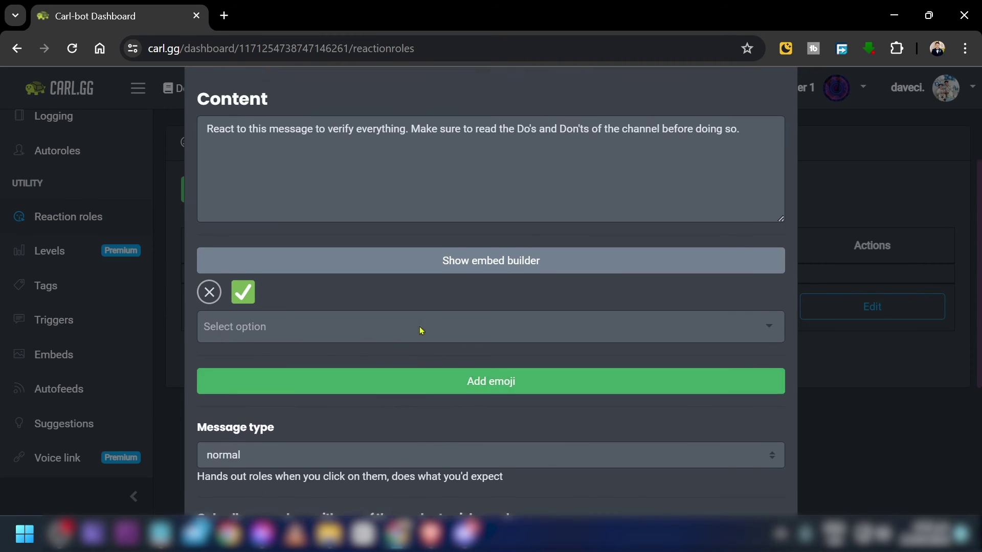
left_click(369, 361)
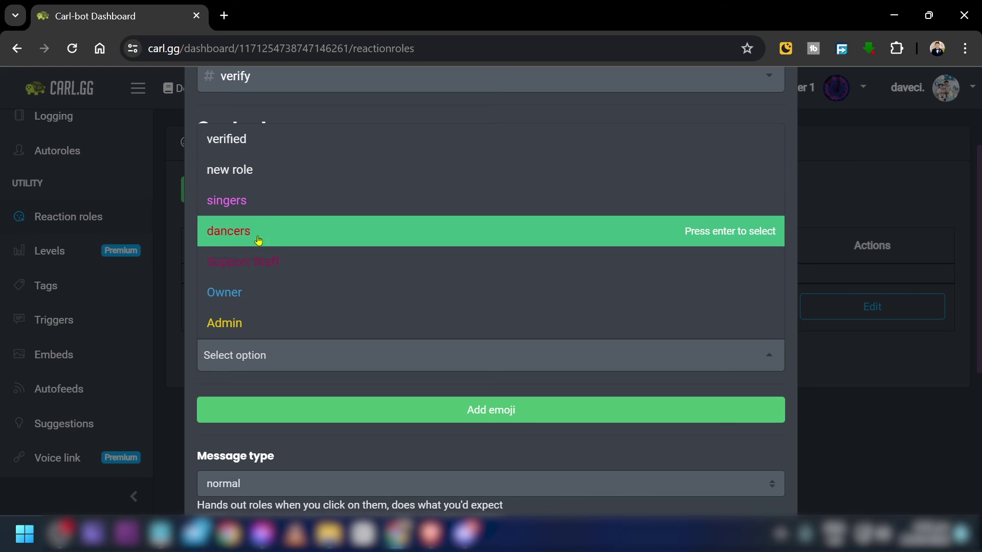
left_click(272, 145)
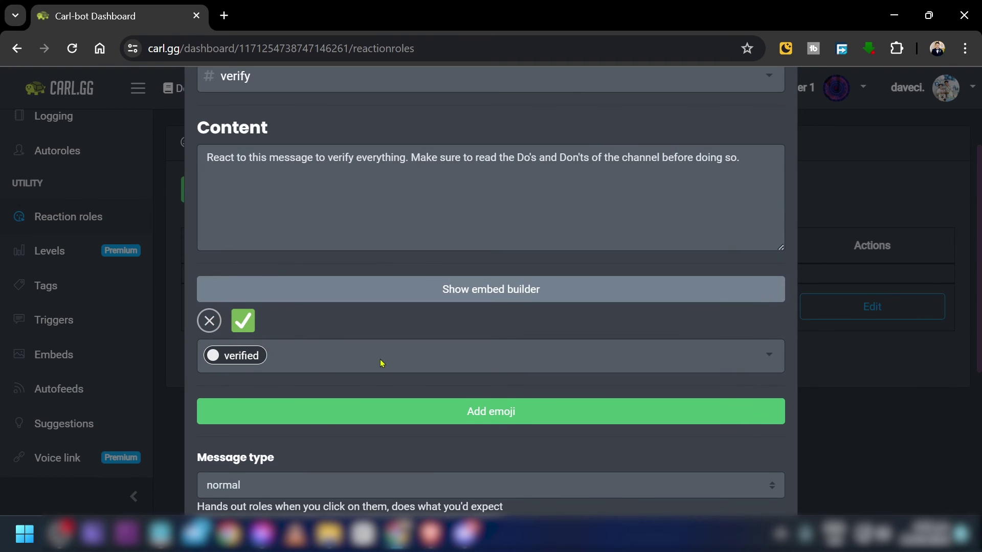
scroll(289, 357, "down", 5)
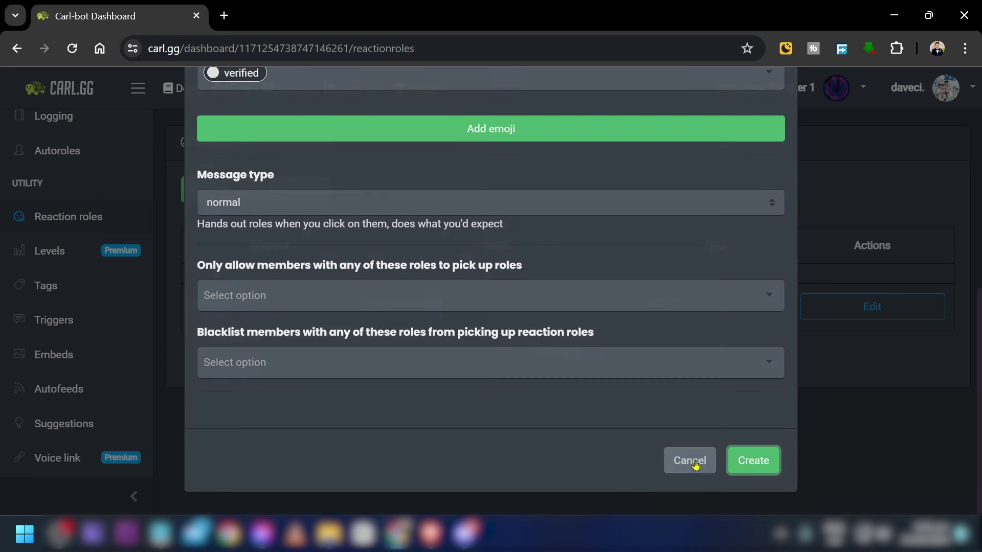
left_click(753, 462)
left_click(466, 533)
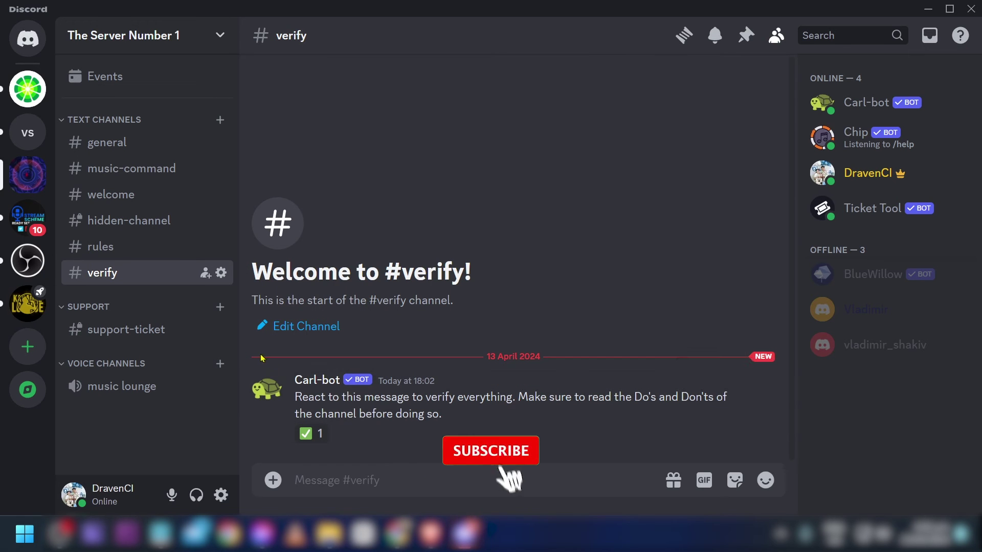
Step: Open Discord in the Person 1 browser profile as the unverified test account
left_click(348, 427)
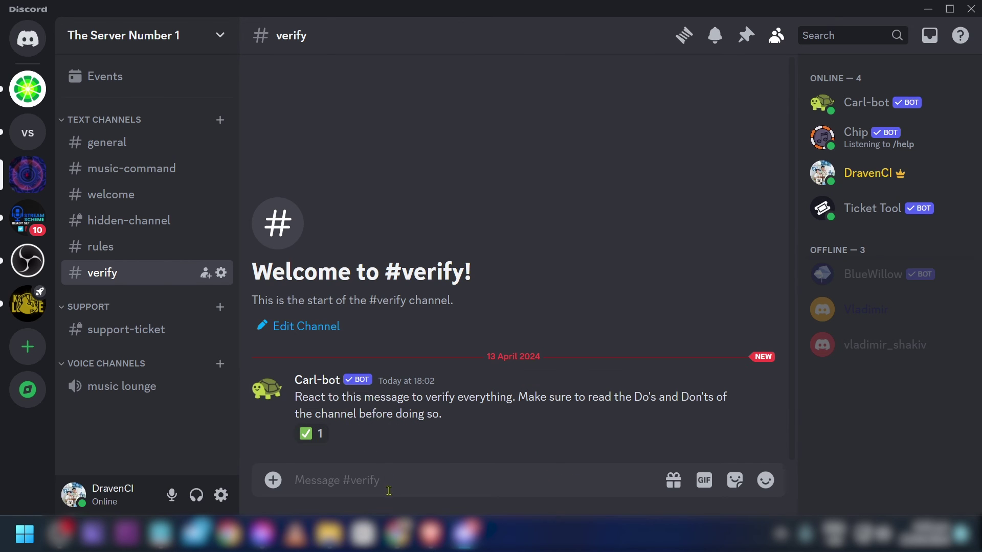
mouse_move(407, 536)
left_click(433, 490)
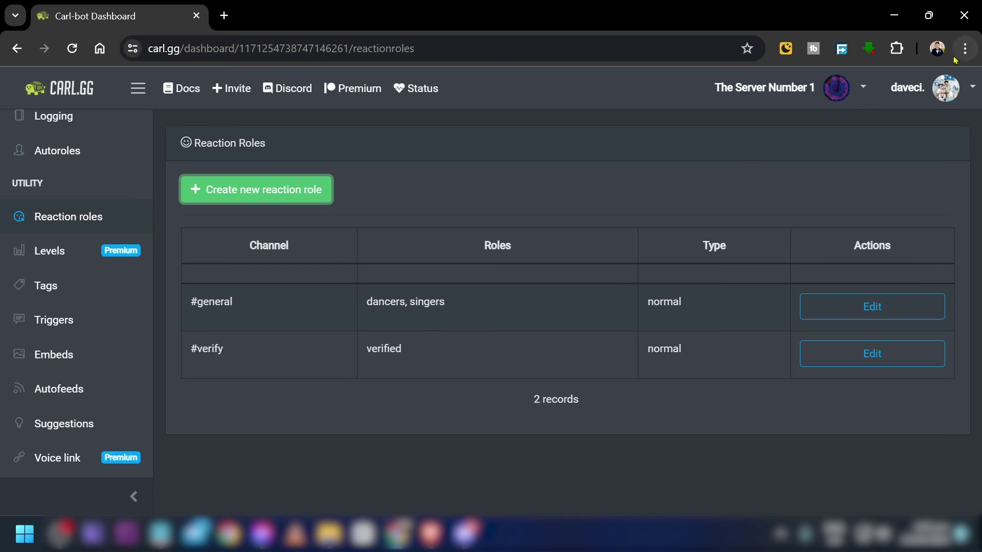
left_click(937, 48)
left_click(800, 369)
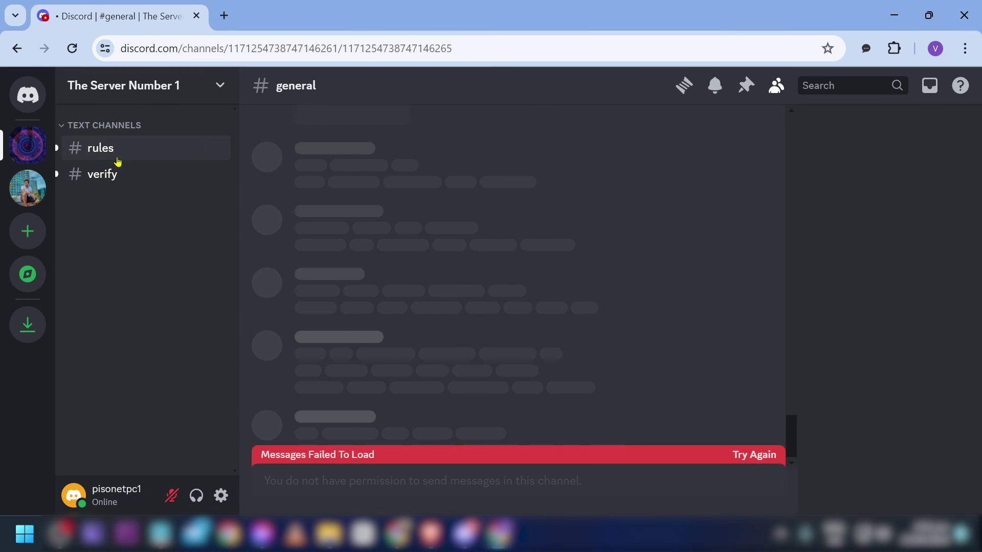
Step: React with ✅ on Carl-bot's #verify message, then check #rules and return to #verify
left_click(114, 175)
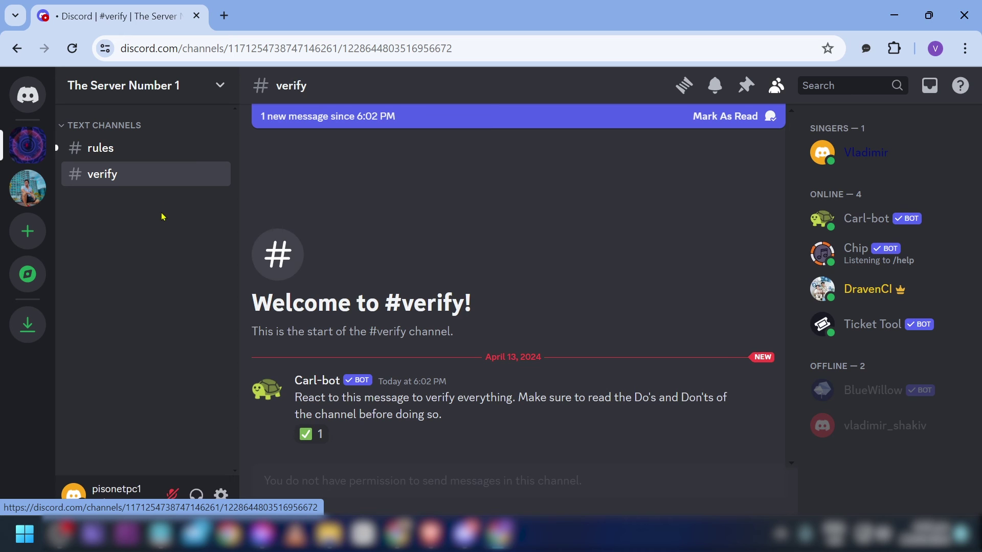
left_click(314, 434)
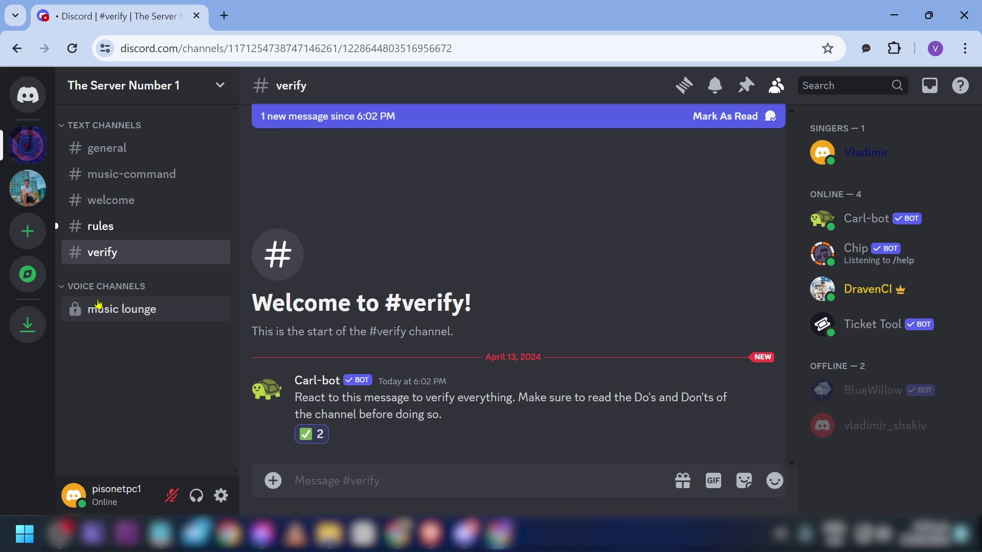
left_click(151, 227)
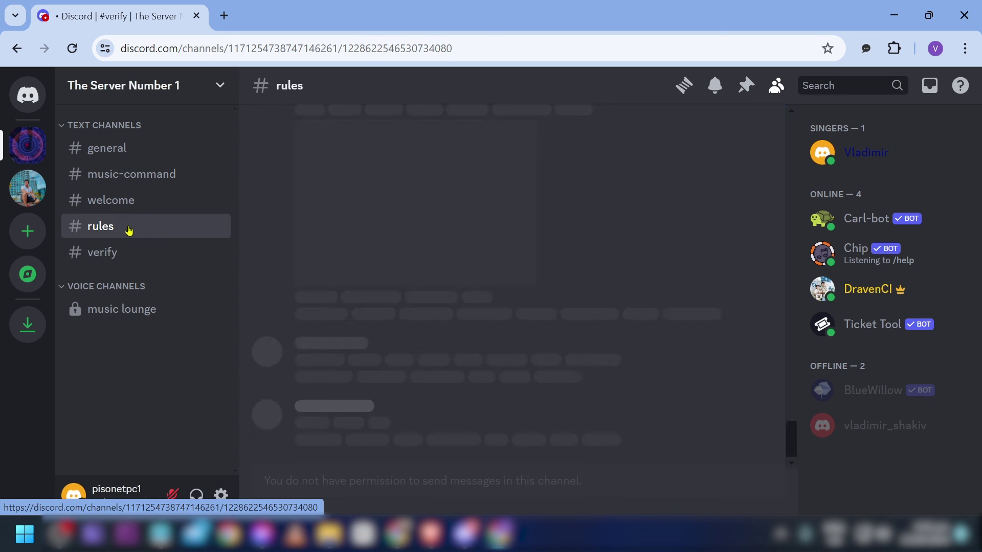
left_click(135, 254)
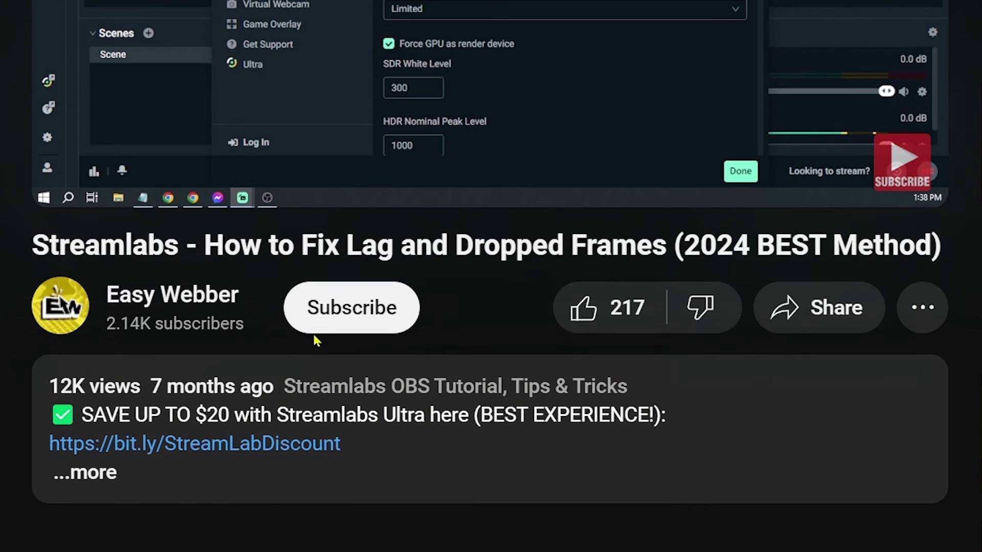
Step: Subscribe to the Streamlabs lag-fix video's channel with All notifications, then like the video
left_click(322, 327)
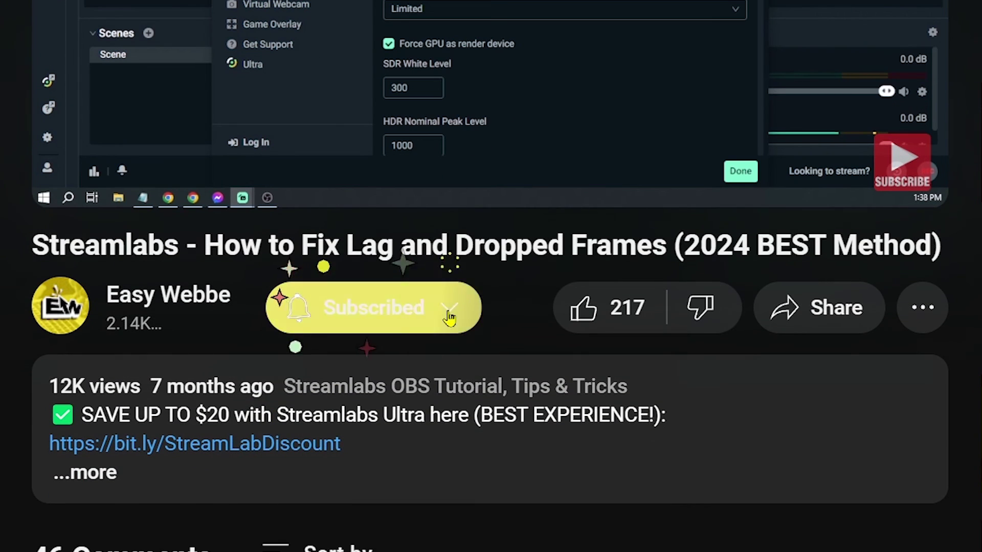
left_click(436, 325)
left_click(424, 358)
left_click(596, 322)
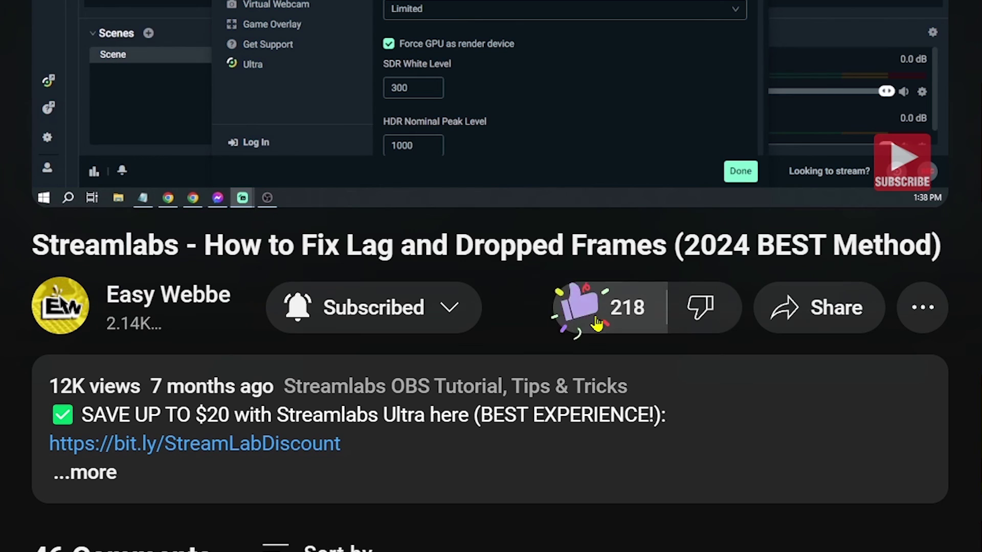